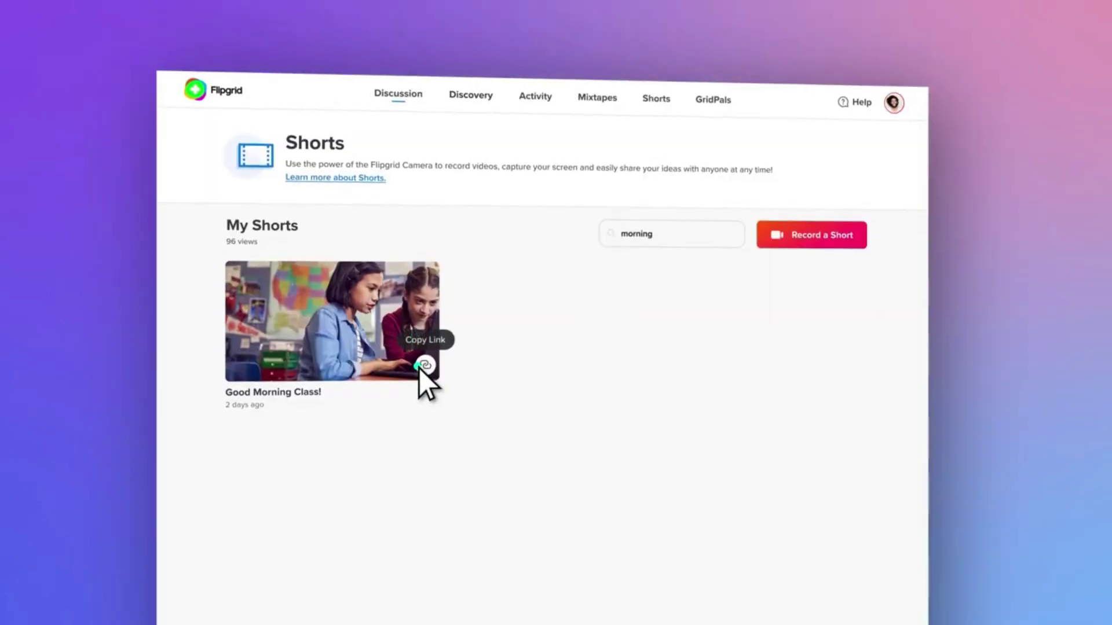
{"action": "left_click", "coordinate": [422, 365]}
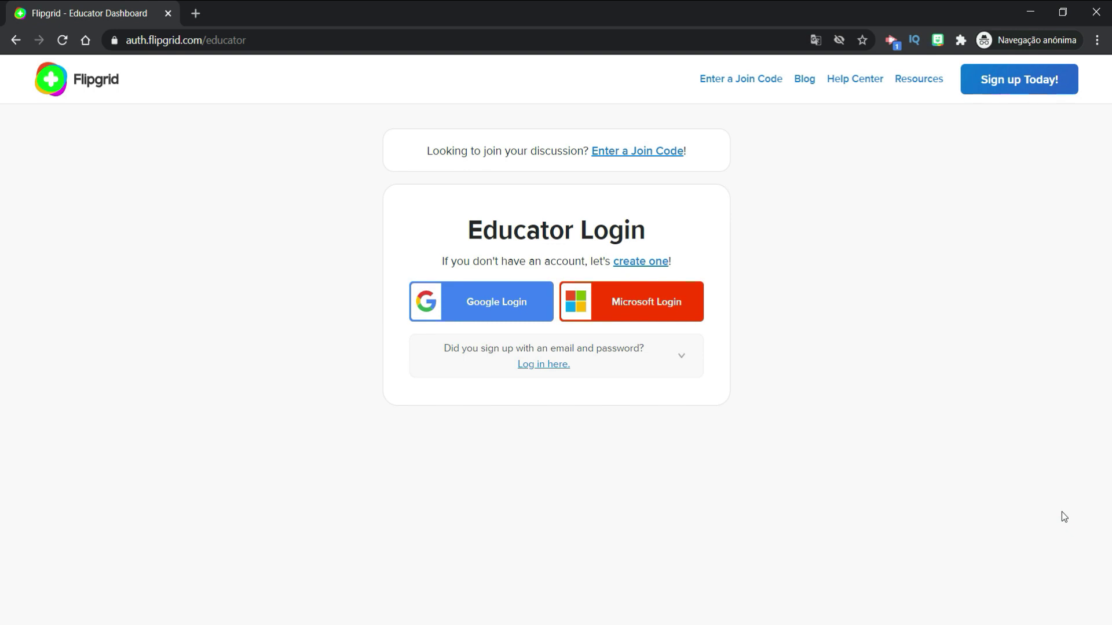
Log in to the educator dashboard with a Google account and start a new topic
{"action": "left_click", "coordinate": [477, 307]}
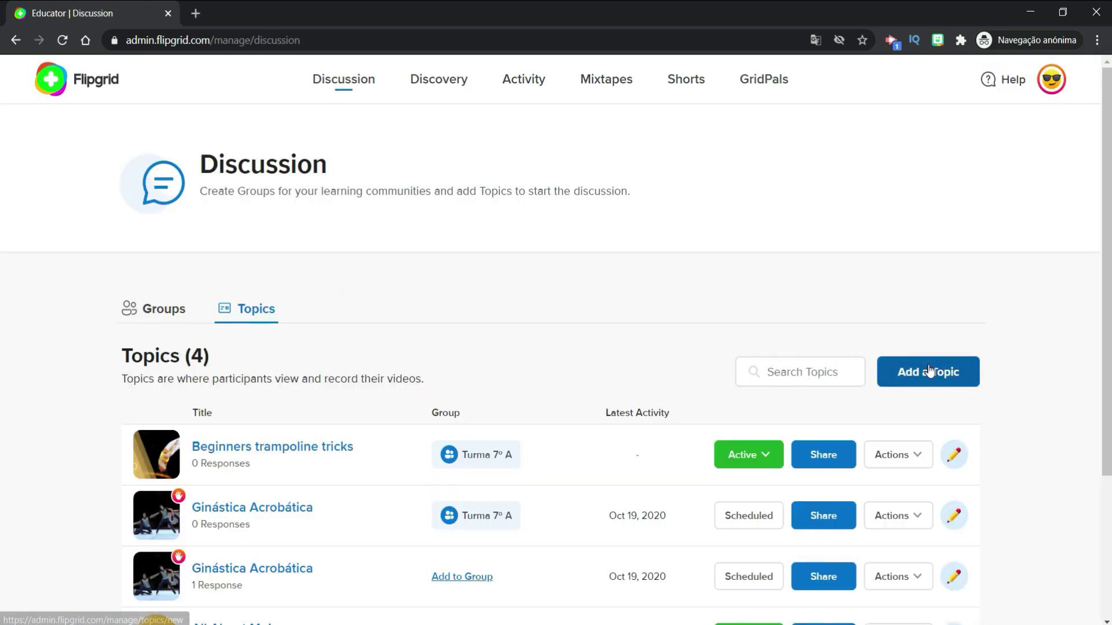
{"action": "left_click", "coordinate": [932, 375]}
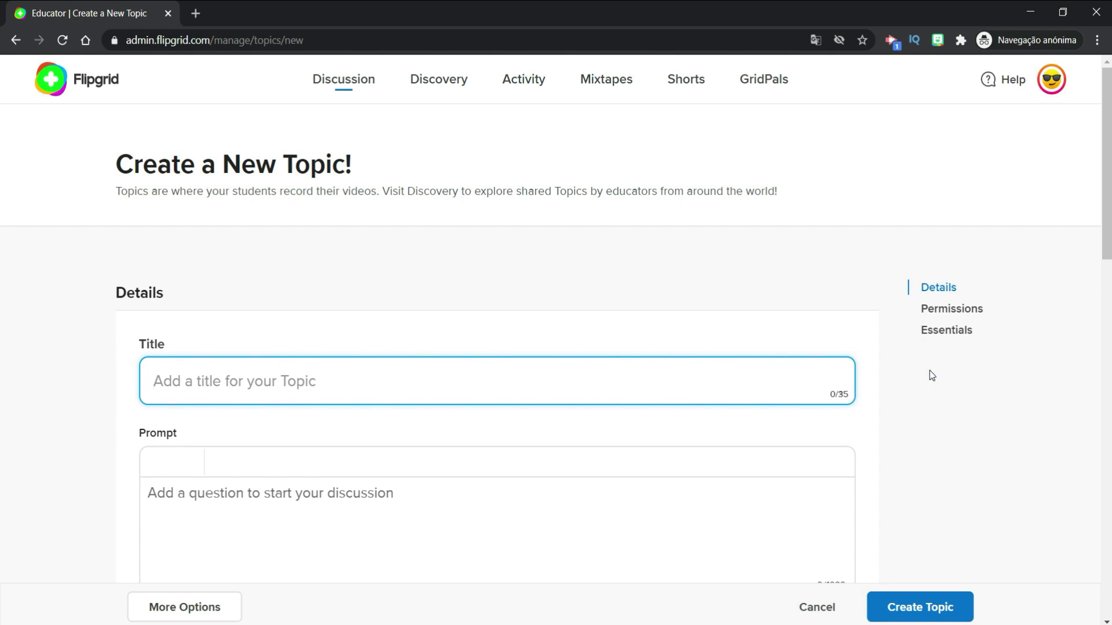
Title the topic "Jumping Jacks" and enter the prompt "Faça o maior número de repetições dentro de um tempo de 1 minuto."
{"action": "type", "text": "Jumping Jacks"}
{"action": "key", "text": "Tab"}
{"action": "type", "text": "Faça o maior"}
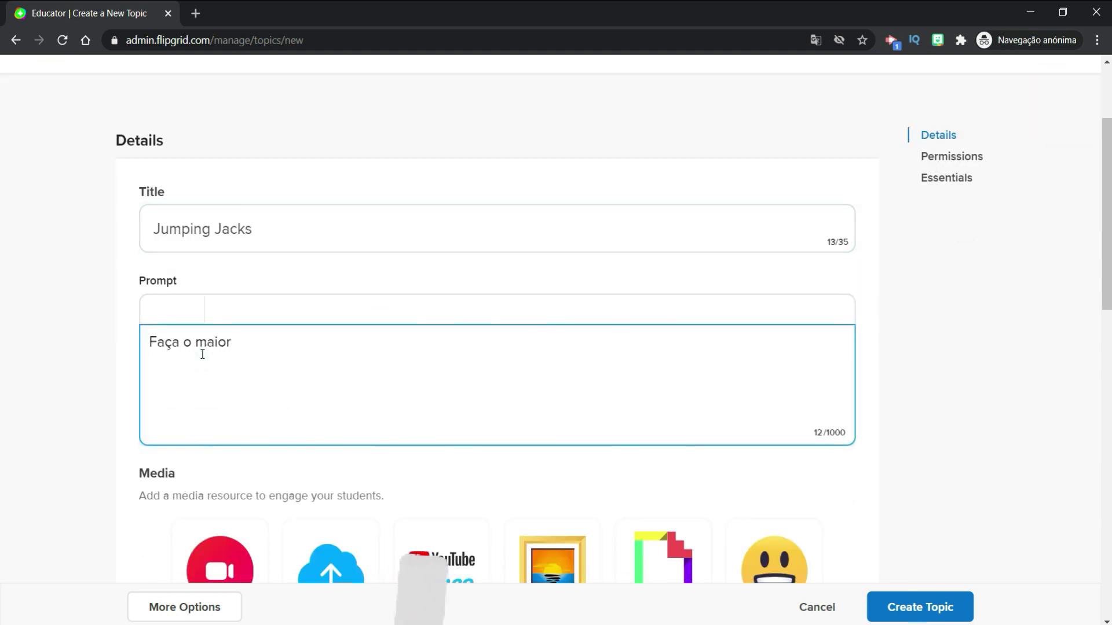
{"action": "type", "text": " número de repetições dentro de um tempo de 1 minuto"}
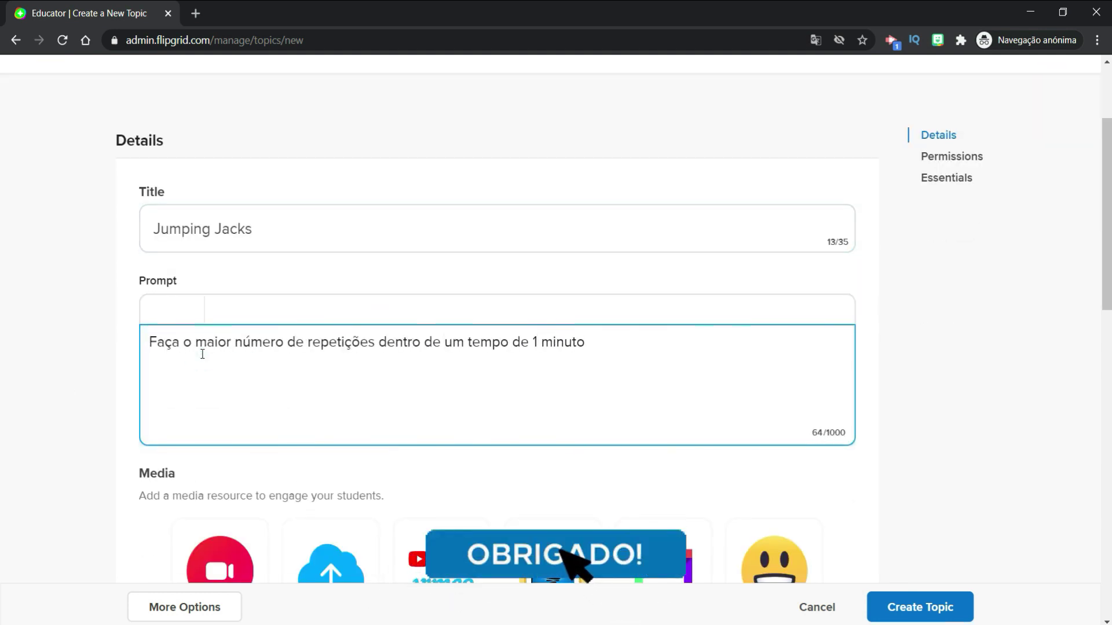
{"action": "type", "text": " do"}
{"action": "key", "text": "BackSpace"}
{"action": "key", "text": "BackSpace"}
{"action": "key", "text": "BackSpace"}
{"action": "type", "text": "."}
Crop the jumping jacks image to include both whole figures and use it as the topic's media
{"action": "scroll", "coordinate": [201, 350], "scroll_direction": "down", "scroll_amount": 3}
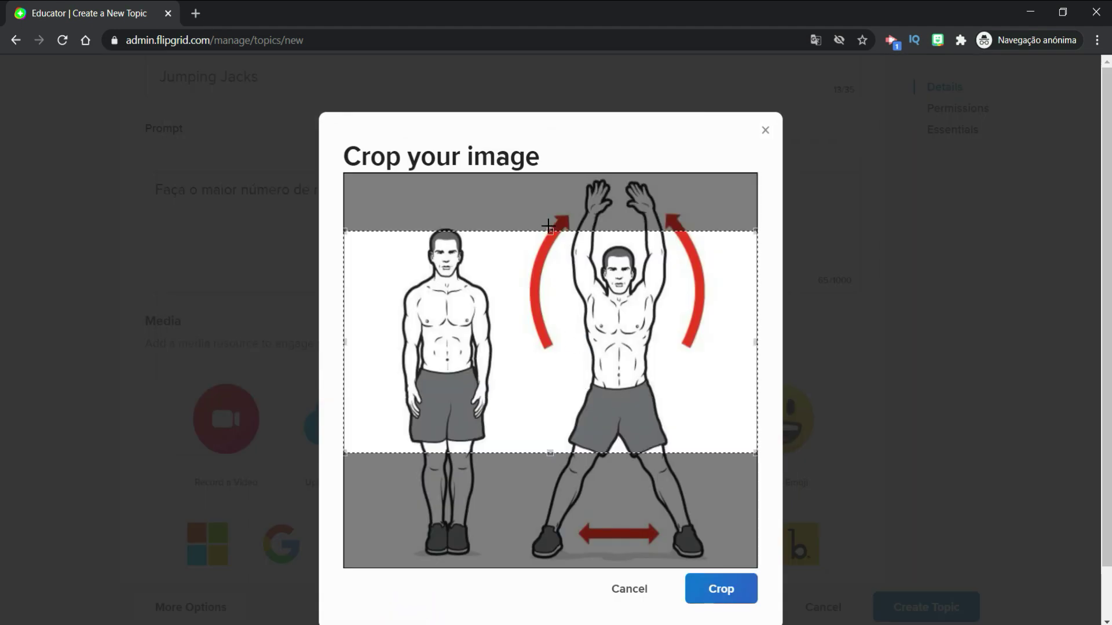
{"action": "left_click_drag", "start_coordinate": [548, 229], "coordinate": [551, 281]}
{"action": "left_click_drag", "start_coordinate": [713, 436], "coordinate": [709, 408]}
{"action": "left_click_drag", "start_coordinate": [655, 460], "coordinate": [658, 491]}
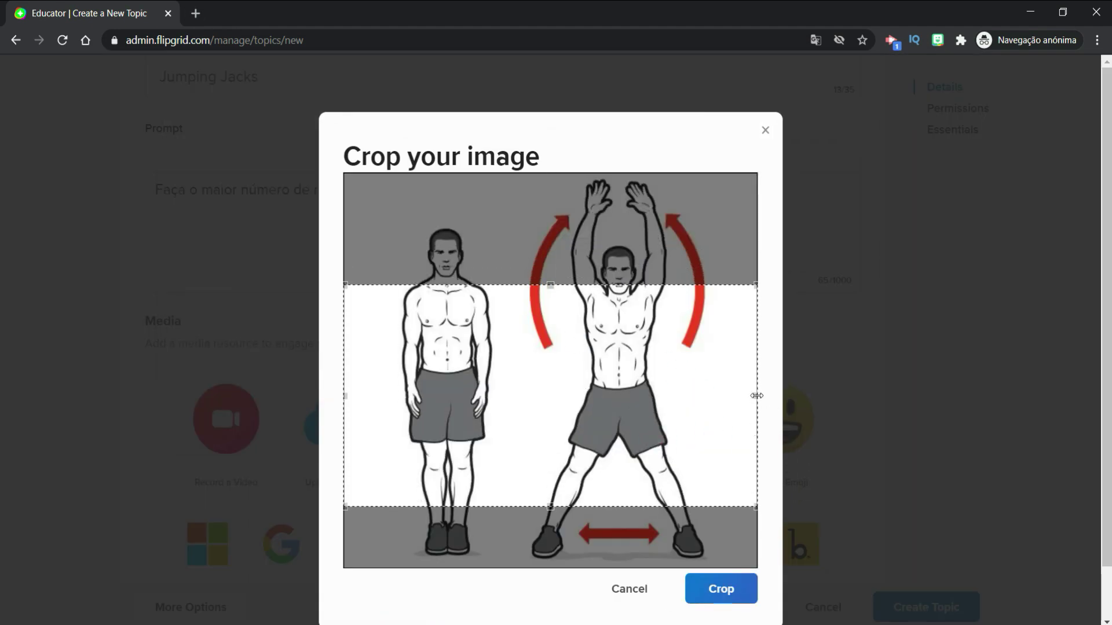
{"action": "left_click_drag", "start_coordinate": [398, 174], "coordinate": [712, 566]}
{"action": "left_click", "coordinate": [724, 588]}
Turn on Topic Moderation and set the closed captions language to Portuguese (Brazil)
{"action": "scroll", "coordinate": [403, 417], "scroll_direction": "down", "scroll_amount": 5}
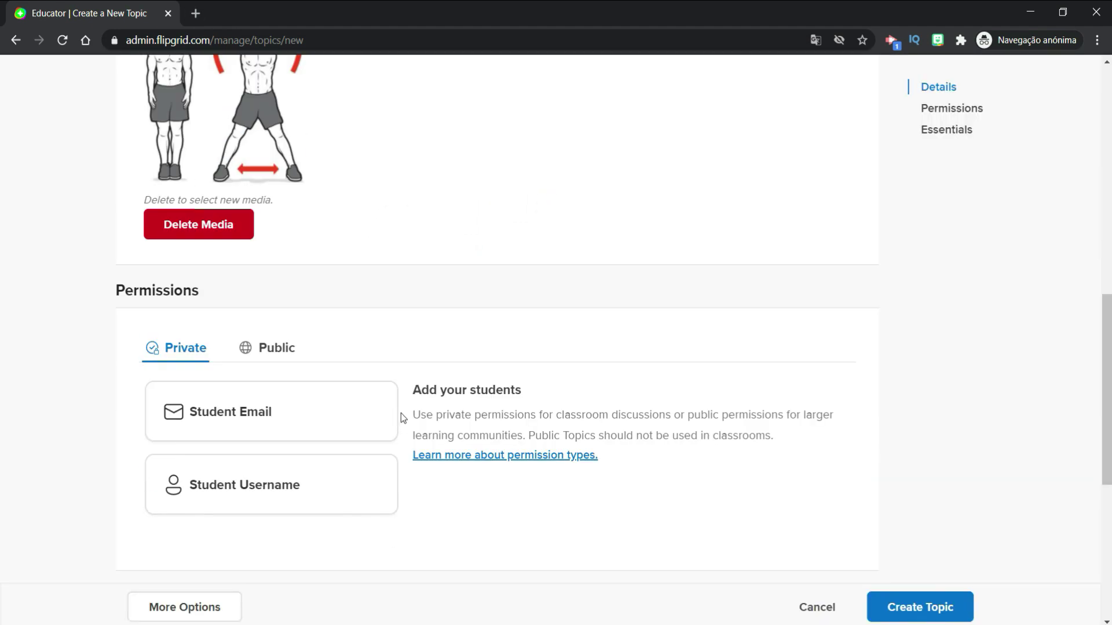
{"action": "scroll", "coordinate": [365, 429], "scroll_direction": "down", "scroll_amount": 4}
{"action": "scroll", "coordinate": [377, 426], "scroll_direction": "up", "scroll_amount": 9}
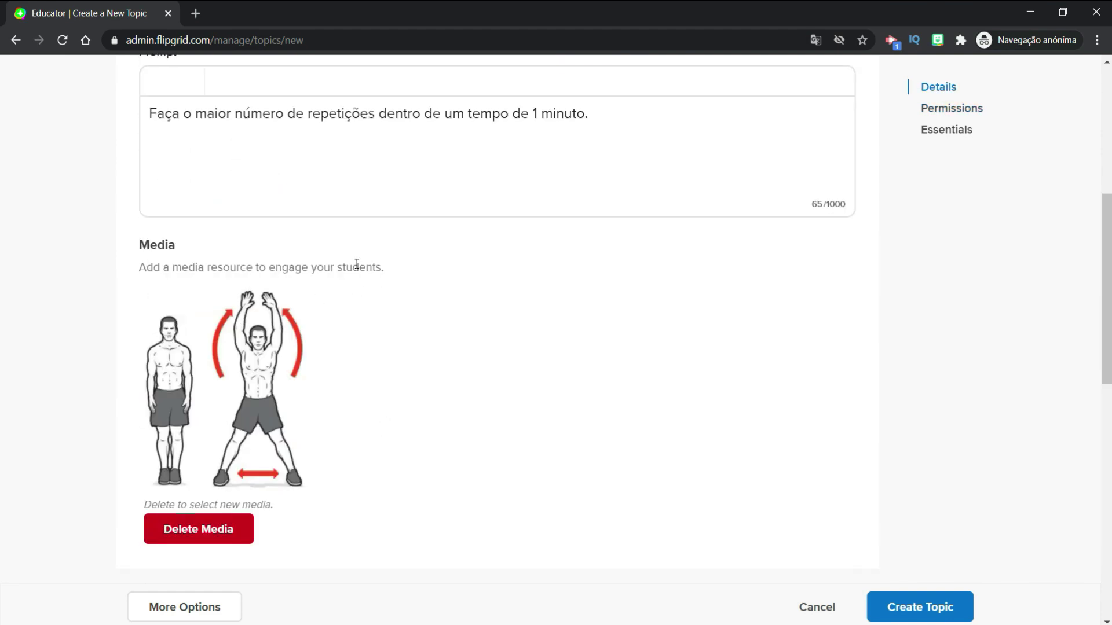
{"action": "scroll", "coordinate": [397, 421], "scroll_direction": "down", "scroll_amount": 4}
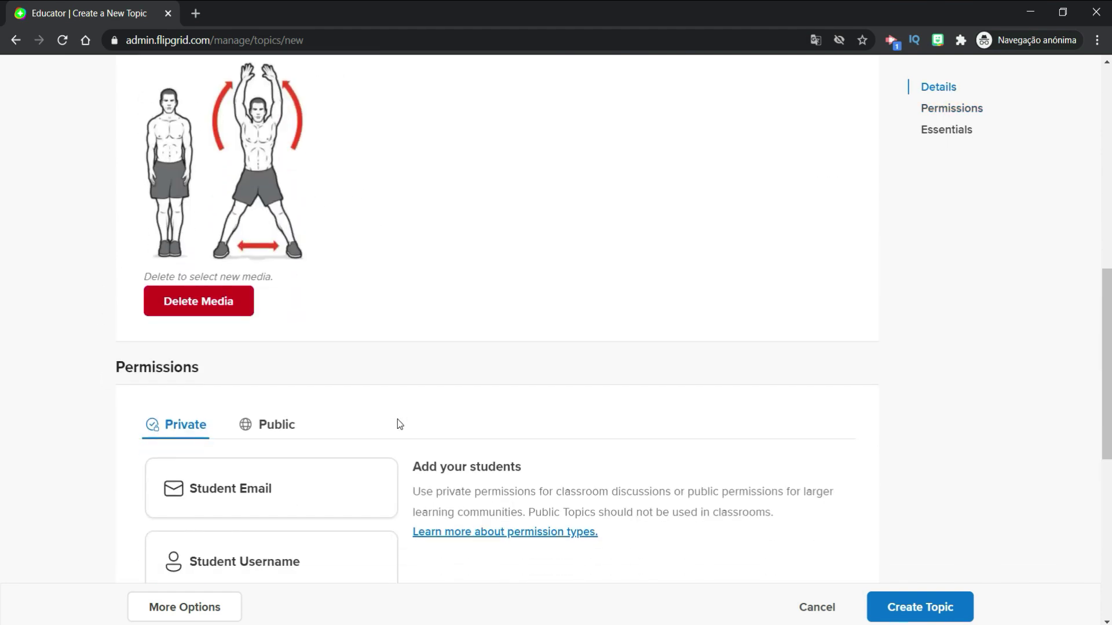
{"action": "scroll", "coordinate": [397, 425], "scroll_direction": "down", "scroll_amount": 3}
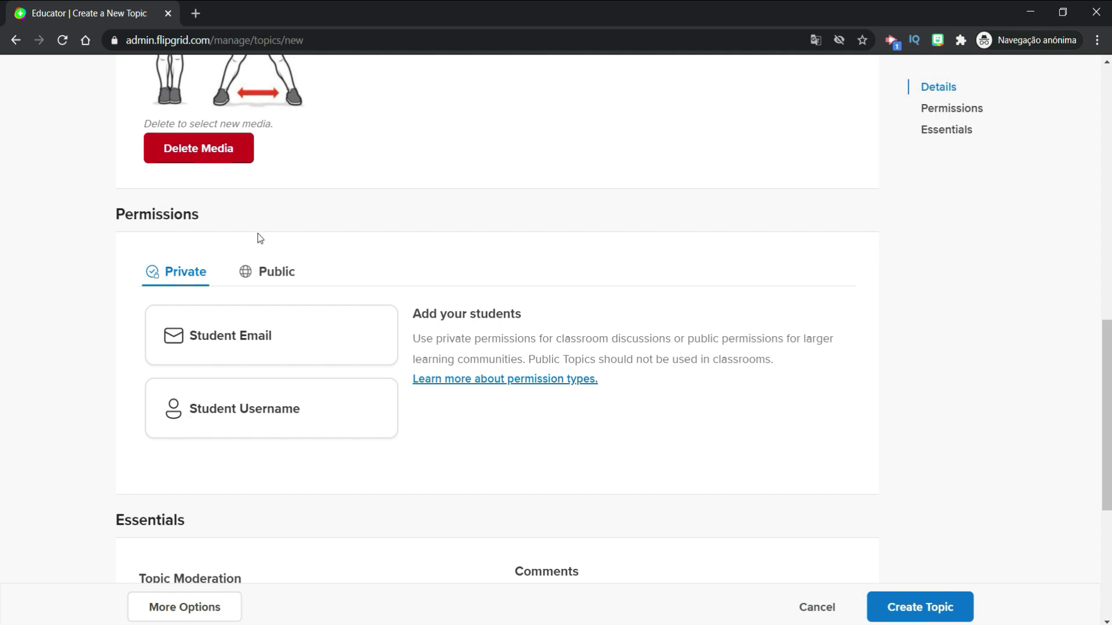
{"action": "scroll", "coordinate": [280, 385], "scroll_direction": "down", "scroll_amount": 5}
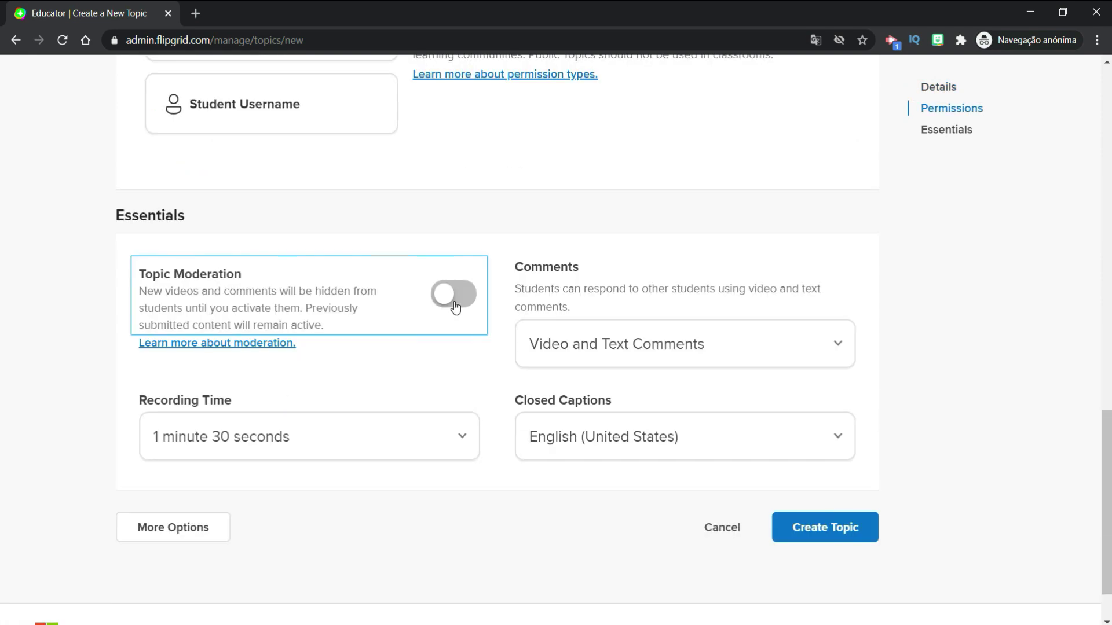
{"action": "left_click", "coordinate": [455, 307]}
{"action": "scroll", "coordinate": [279, 346], "scroll_direction": "down", "scroll_amount": 1}
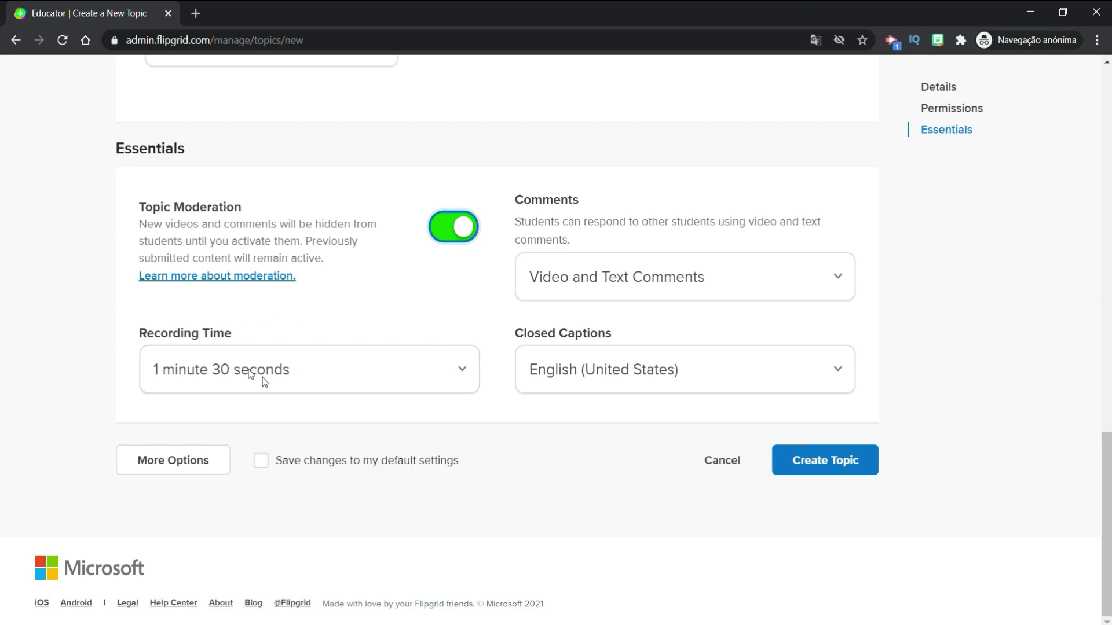
{"action": "left_click", "coordinate": [838, 370]}
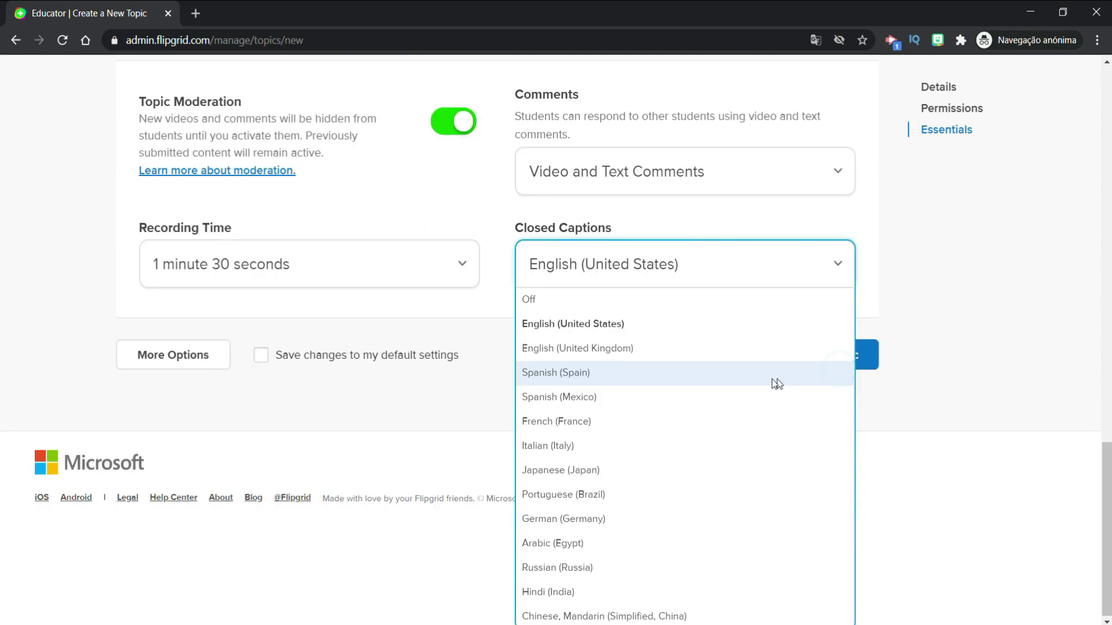
{"action": "left_click", "coordinate": [630, 499]}
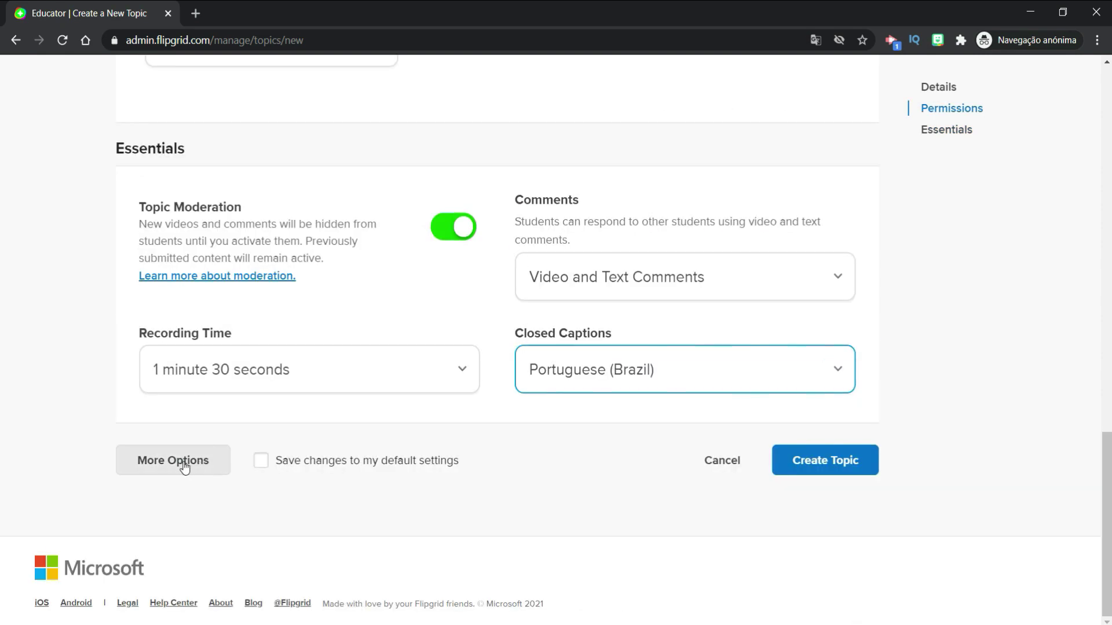
Expand the additional topic options and switch the feedback type to Custom Feedback
{"action": "left_click", "coordinate": [185, 464]}
{"action": "scroll", "coordinate": [497, 259], "scroll_direction": "down", "scroll_amount": 8}
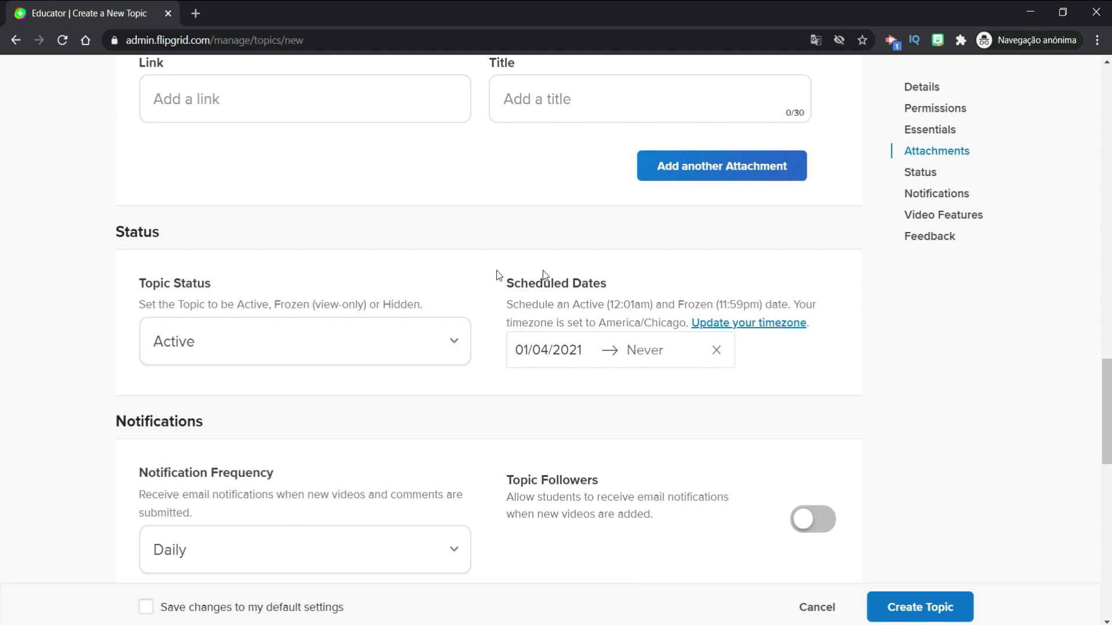
{"action": "scroll", "coordinate": [346, 388], "scroll_direction": "down", "scroll_amount": 6}
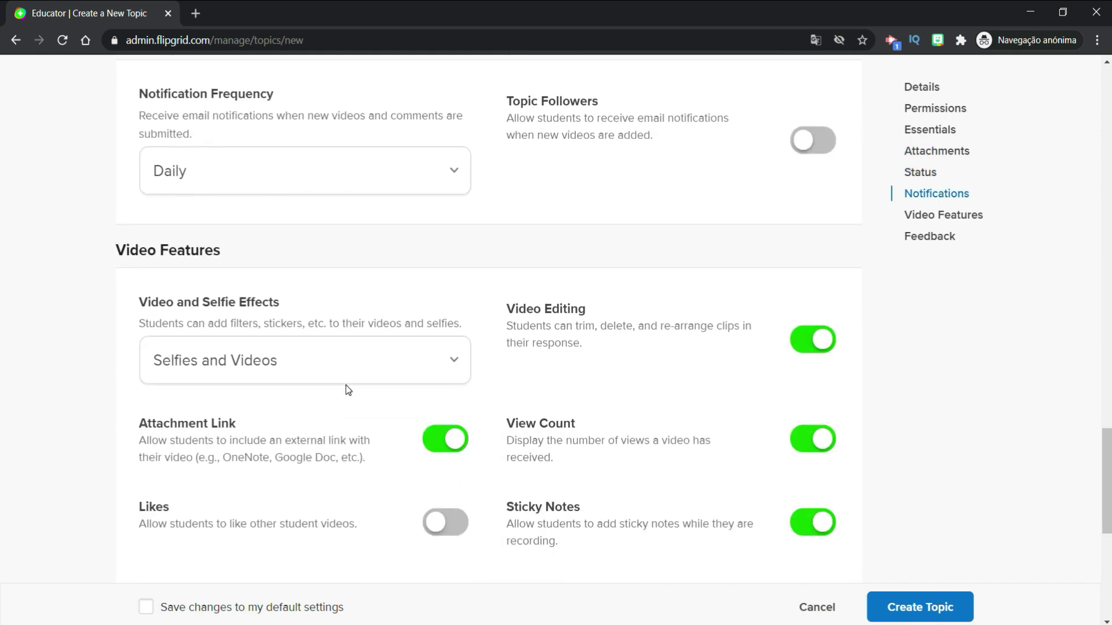
{"action": "scroll", "coordinate": [345, 389], "scroll_direction": "down", "scroll_amount": 6}
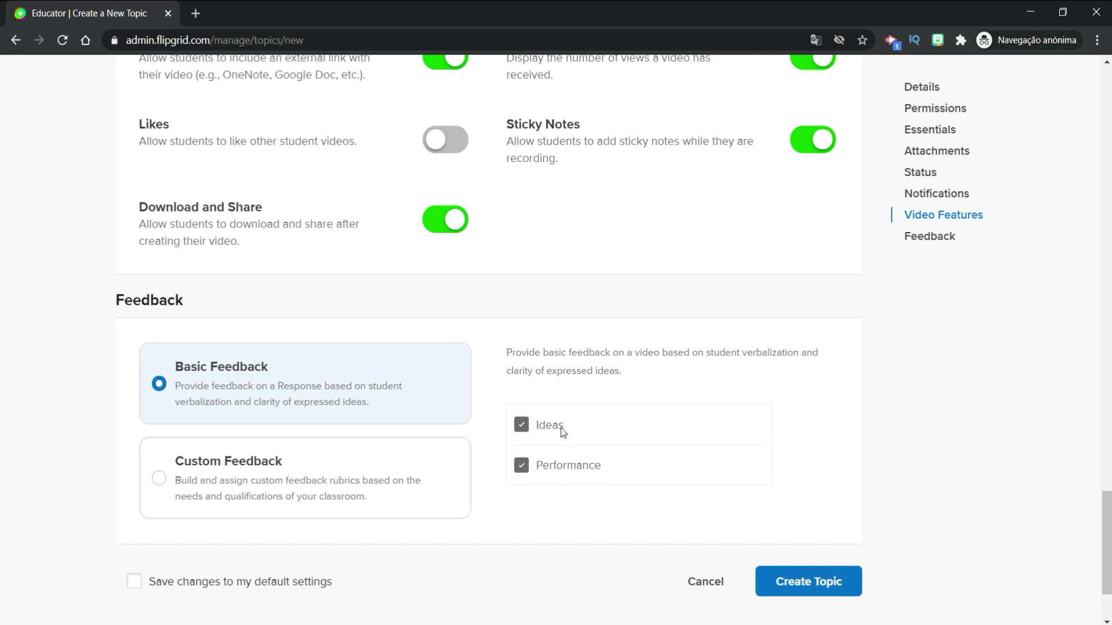
{"action": "left_click", "coordinate": [160, 480]}
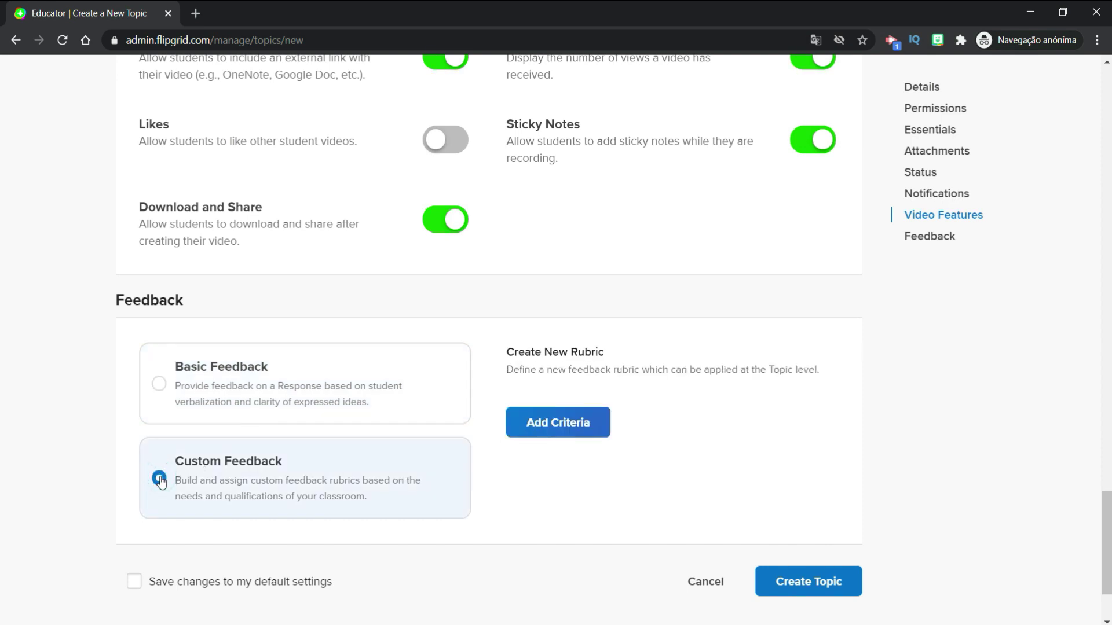
Add a feedback criterion titled "Qualidade de execução" with the description "Realizar o movimento de forma fluída e coordenada."
{"action": "left_click", "coordinate": [559, 422]}
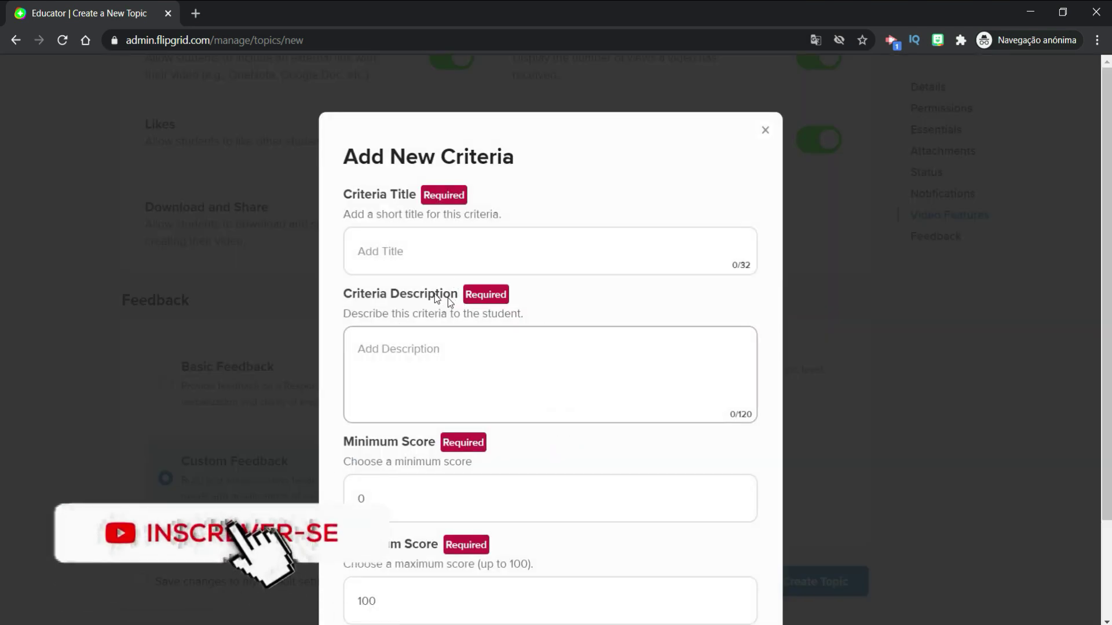
{"action": "left_click", "coordinate": [397, 249]}
{"action": "type", "text": "Qualidade de execução"}
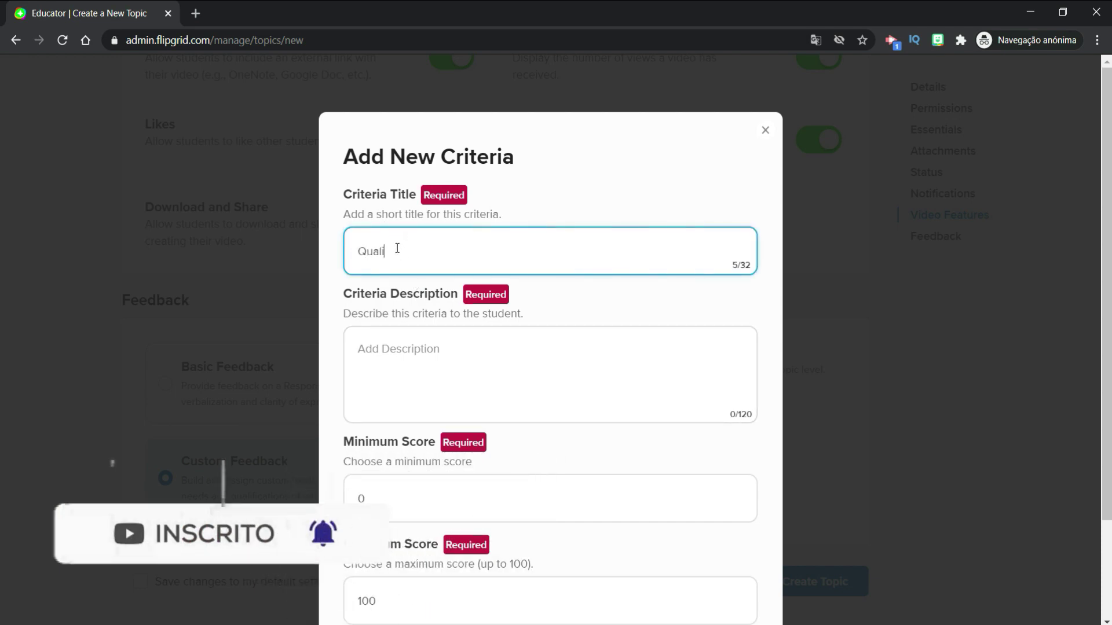
{"action": "left_click", "coordinate": [451, 356]}
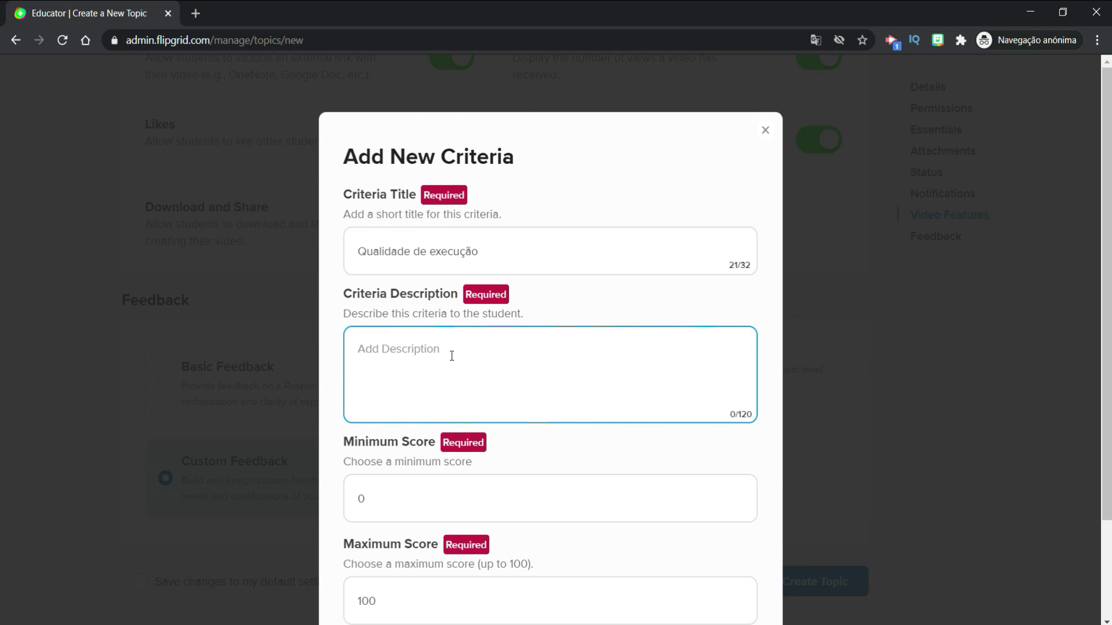
{"action": "type", "text": "Realizar o movimento de for"}
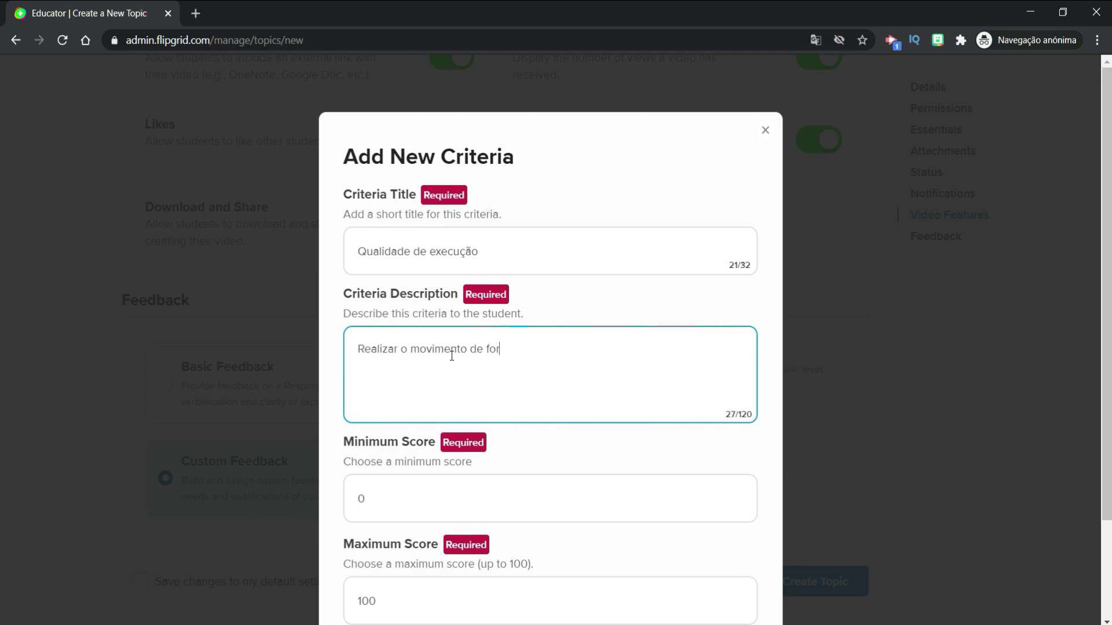
{"action": "type", "text": "ma fluída e coordenada."}
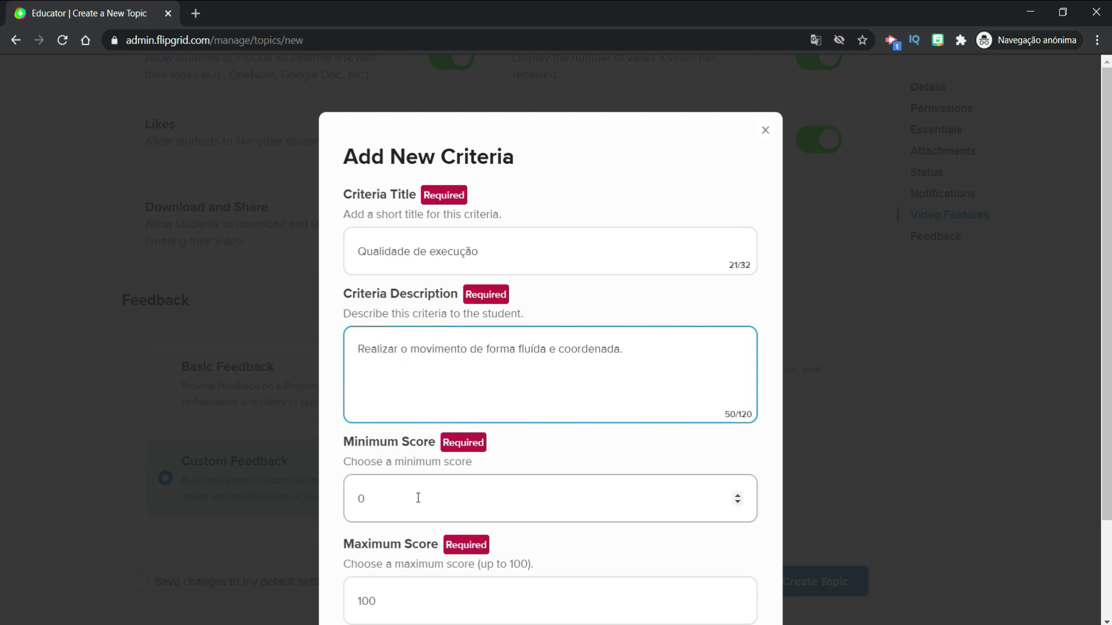
{"action": "left_click", "coordinate": [418, 498]}
{"action": "key", "text": "Return"}
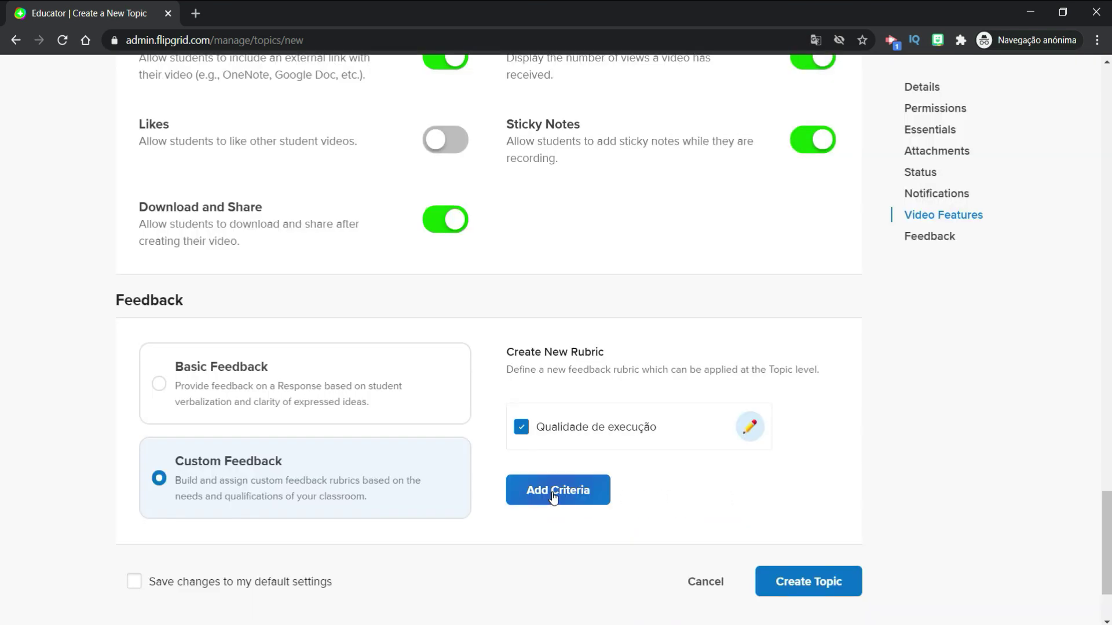
Set the "Qualidade de execução" criterion's minimum score to 0 and maximum score to 3, and save it
{"action": "left_click", "coordinate": [554, 491]}
{"action": "left_click", "coordinate": [737, 502]}
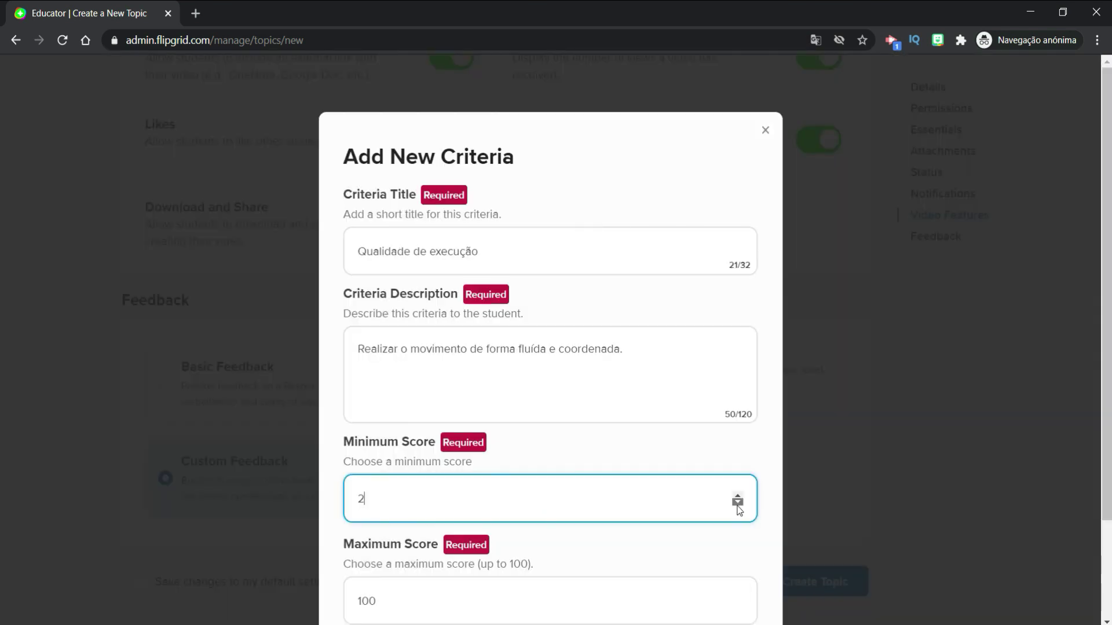
{"action": "left_click", "coordinate": [737, 503]}
{"action": "left_click", "coordinate": [400, 600]}
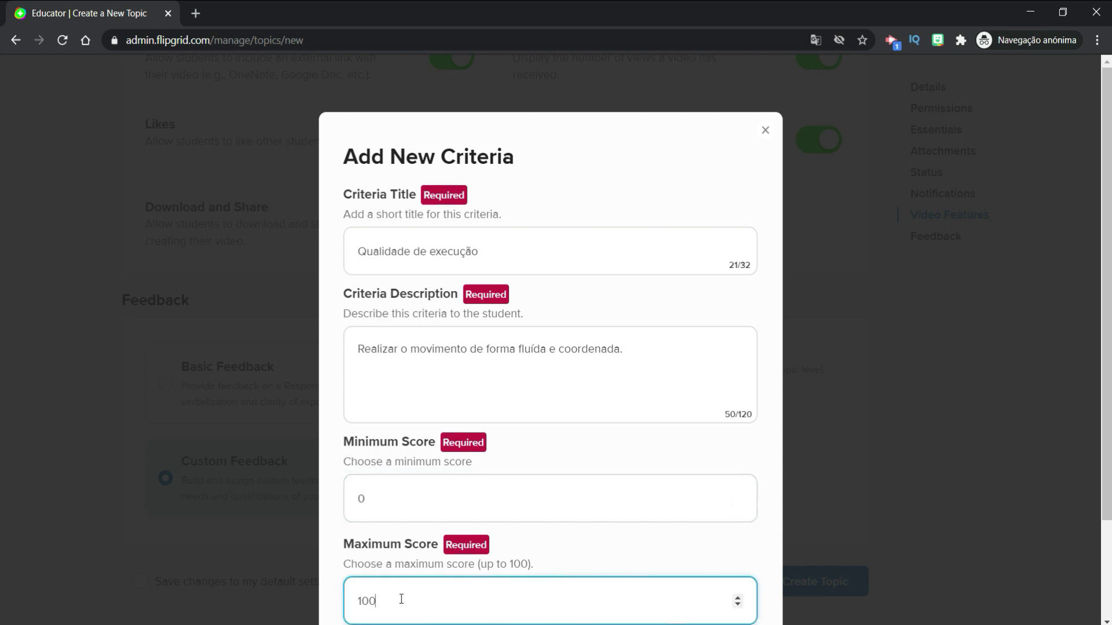
{"action": "key", "text": "BackSpace"}
{"action": "key", "text": "BackSpace"}
{"action": "key", "text": "BackSpace"}
{"action": "type", "text": "5"}
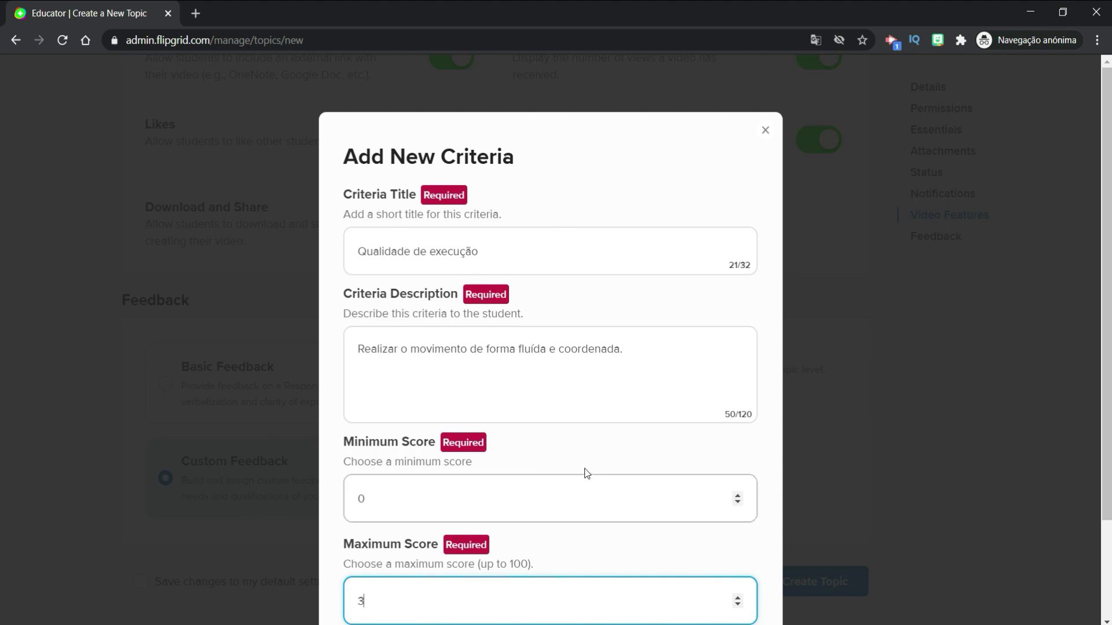
{"action": "scroll", "coordinate": [591, 471], "scroll_direction": "down", "scroll_amount": 2}
{"action": "left_click", "coordinate": [719, 531]}
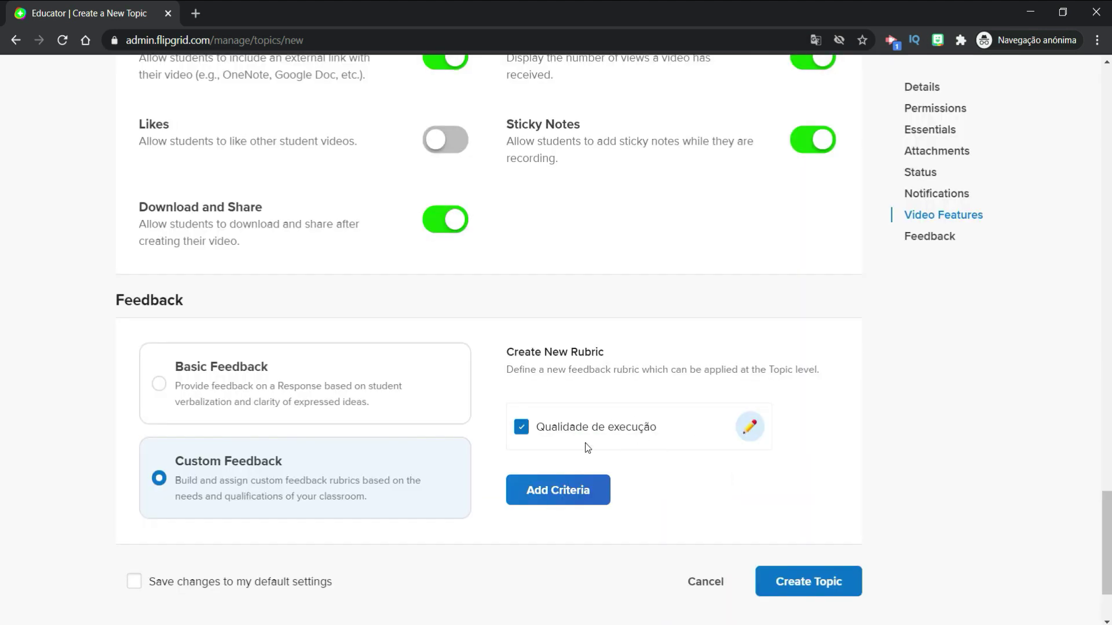
Start a criterion "Número de repetições" described as "1 ponto < 10 repetições / 2 pontos - entre 11 e 20 repetições / 3 pontos > 20 repetições."
{"action": "left_click", "coordinate": [552, 491]}
{"action": "left_click", "coordinate": [436, 253]}
{"action": "type", "text": "Número de repetições"}
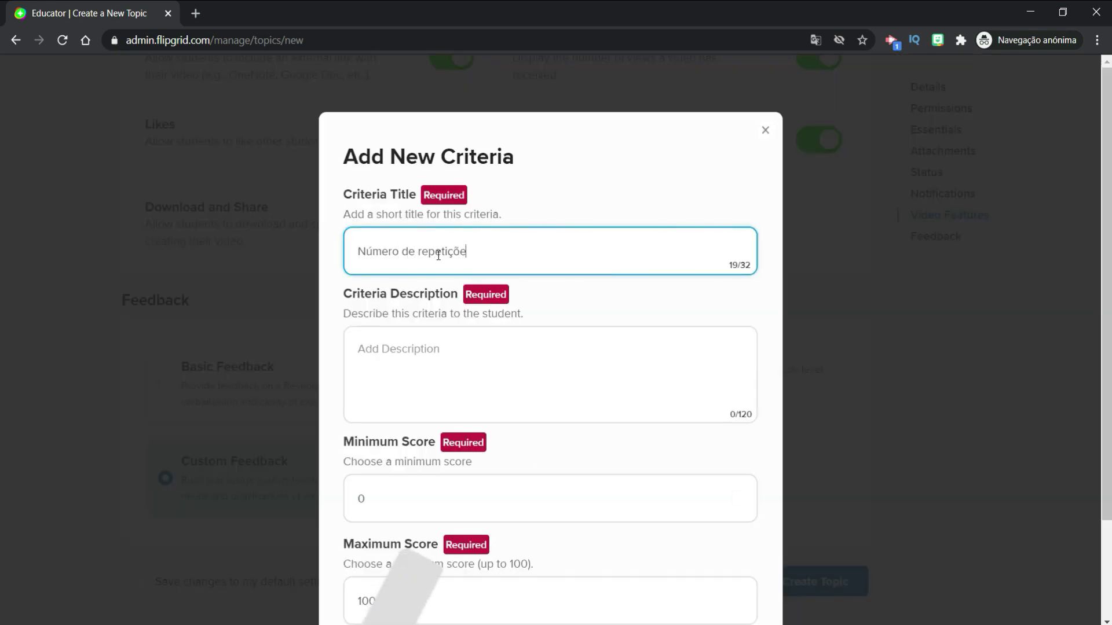
{"action": "left_click", "coordinate": [430, 354]}
{"action": "type", "text": "1 ponto "}
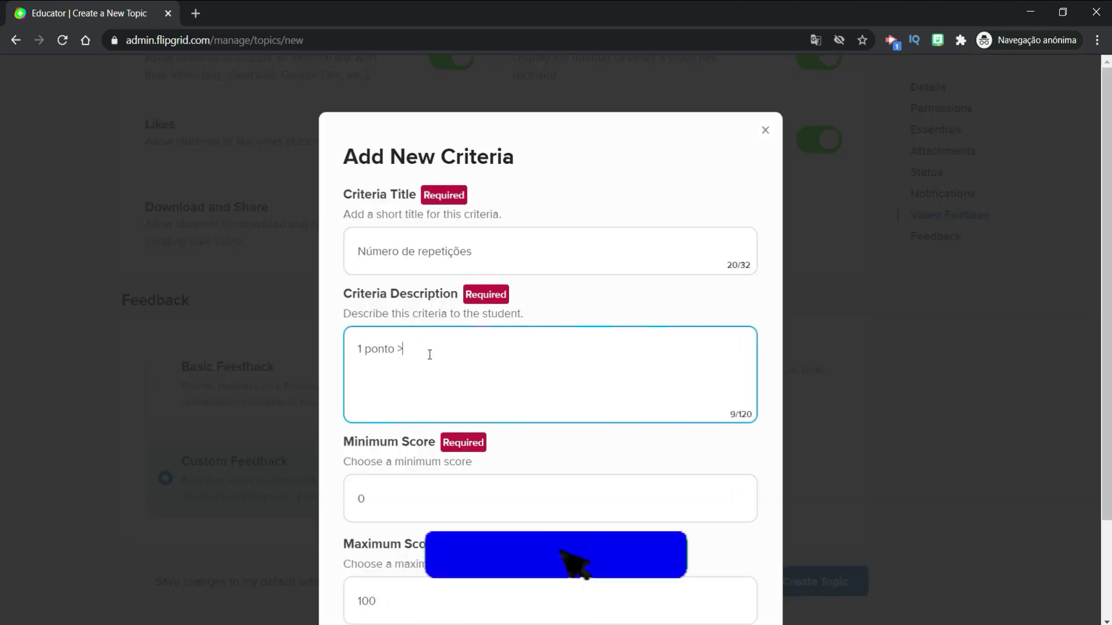
{"action": "type", "text": "< 10 repetições"}
{"action": "key", "text": "Return"}
{"action": "type", "text": "2 pontos "}
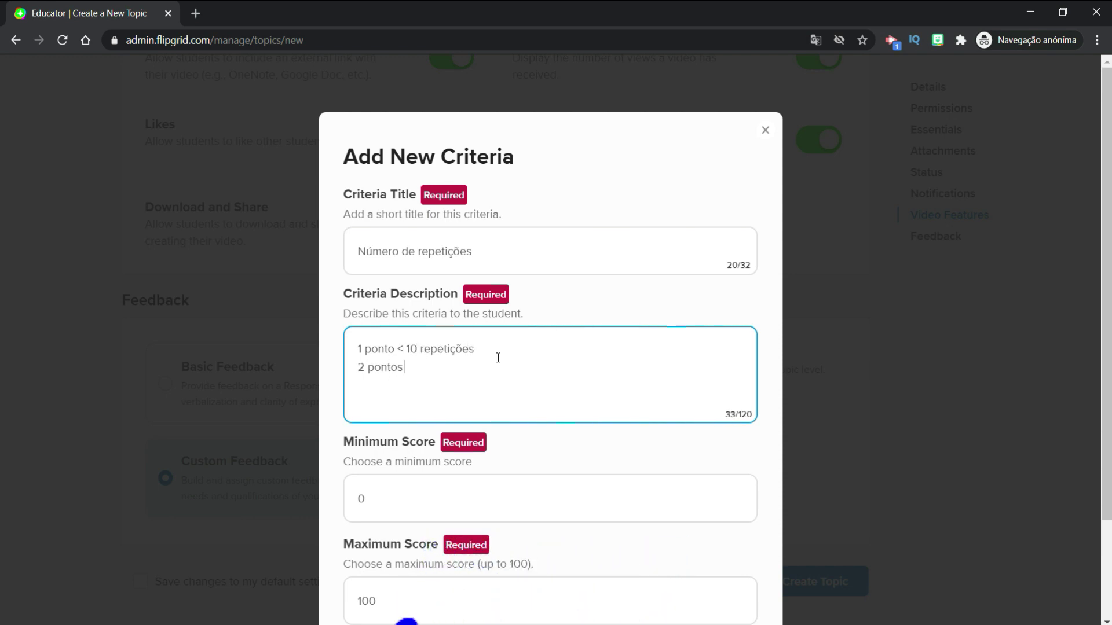
{"action": "type", "text": "- entre 11 e 20 repetições"}
{"action": "key", "text": "Return"}
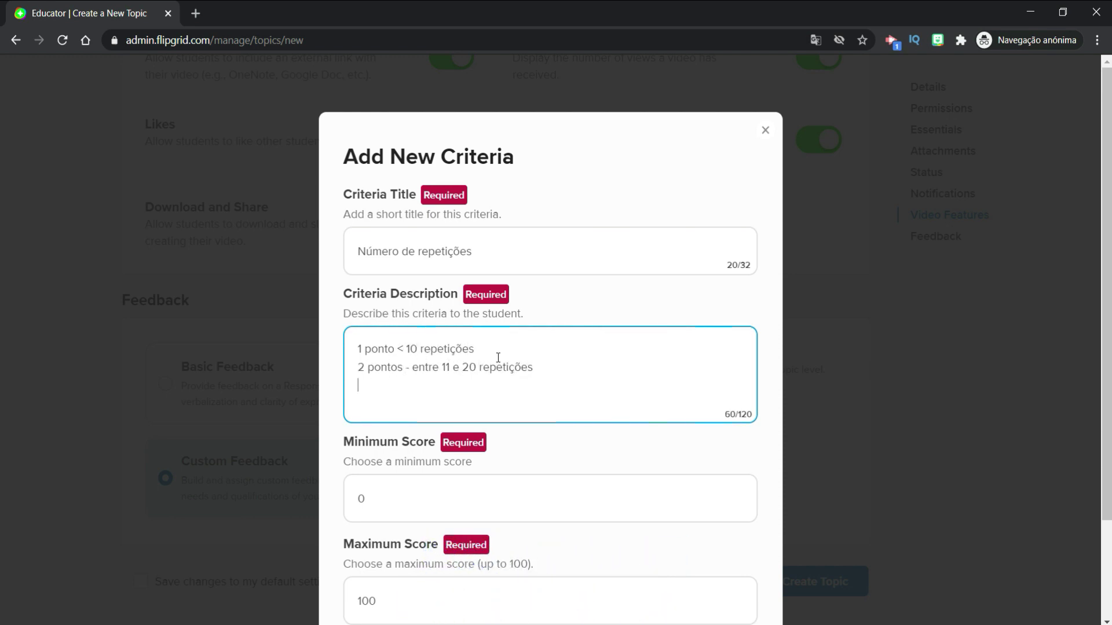
{"action": "type", "text": "3 pontos > 20 repetições."}
Set the "Número de repetições" criterion's minimum score to 1 and maximum score to 5, and save it
{"action": "double_click", "coordinate": [416, 498]}
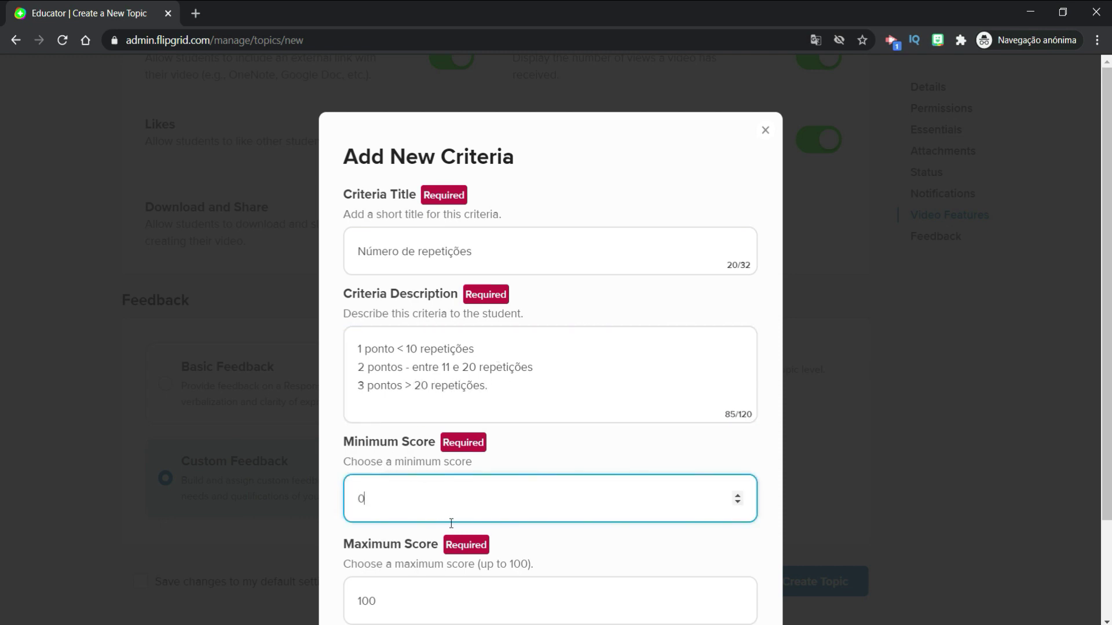
{"action": "type", "text": "1"}
{"action": "double_click", "coordinate": [457, 598]}
{"action": "type", "text": "5"}
{"action": "left_click", "coordinate": [692, 521]}
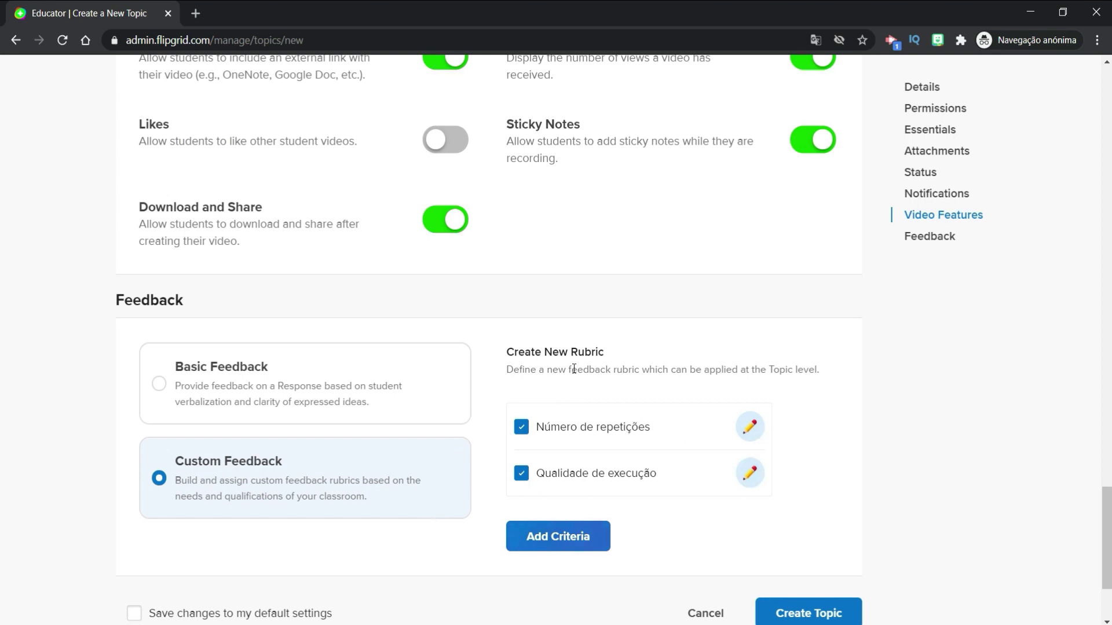
Create the Jumping Jacks topic with its current settings and close the topic sharing dialog
{"action": "scroll", "coordinate": [488, 427], "scroll_direction": "down", "scroll_amount": 3}
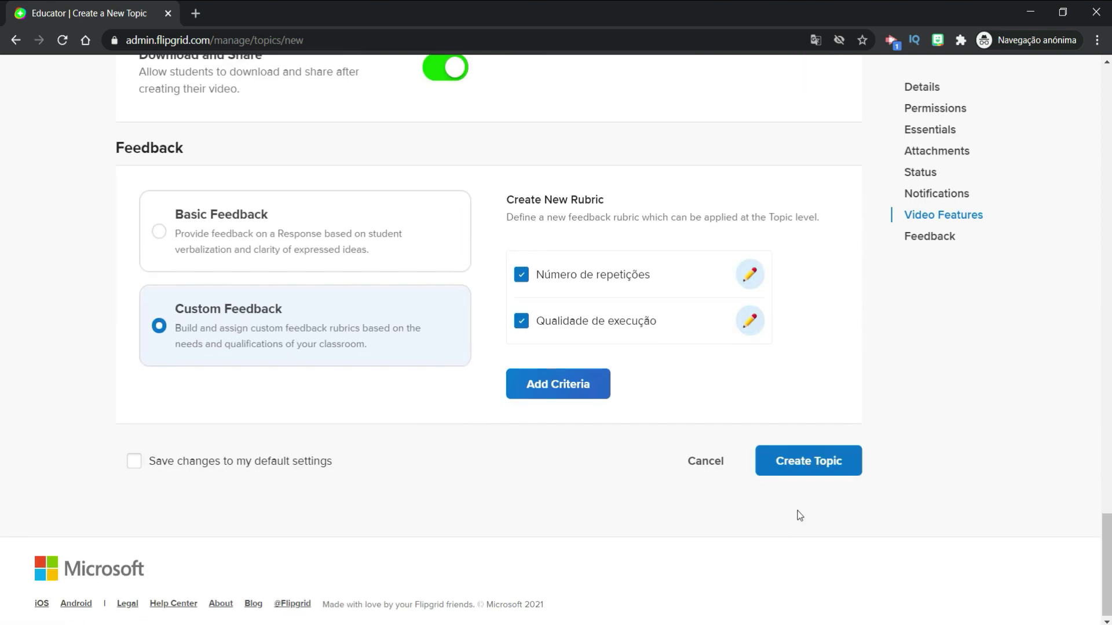
{"action": "left_click", "coordinate": [798, 473]}
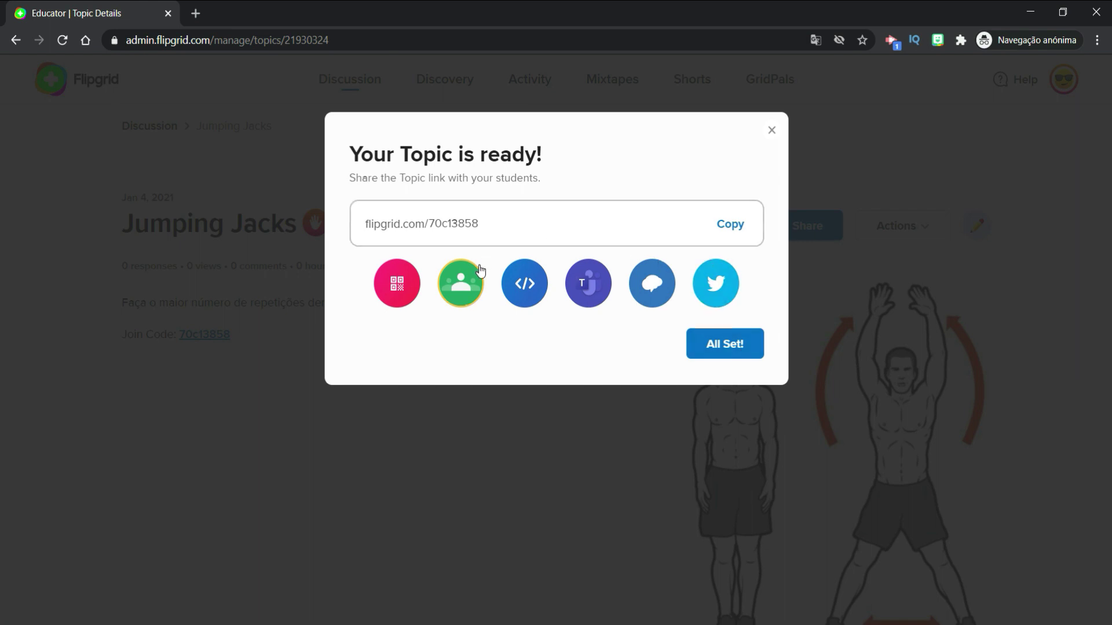
{"action": "left_click", "coordinate": [728, 345]}
Return to the Discussion topic list and add the Jumping Jacks topic to the group Turma 7º A
{"action": "left_click", "coordinate": [144, 127]}
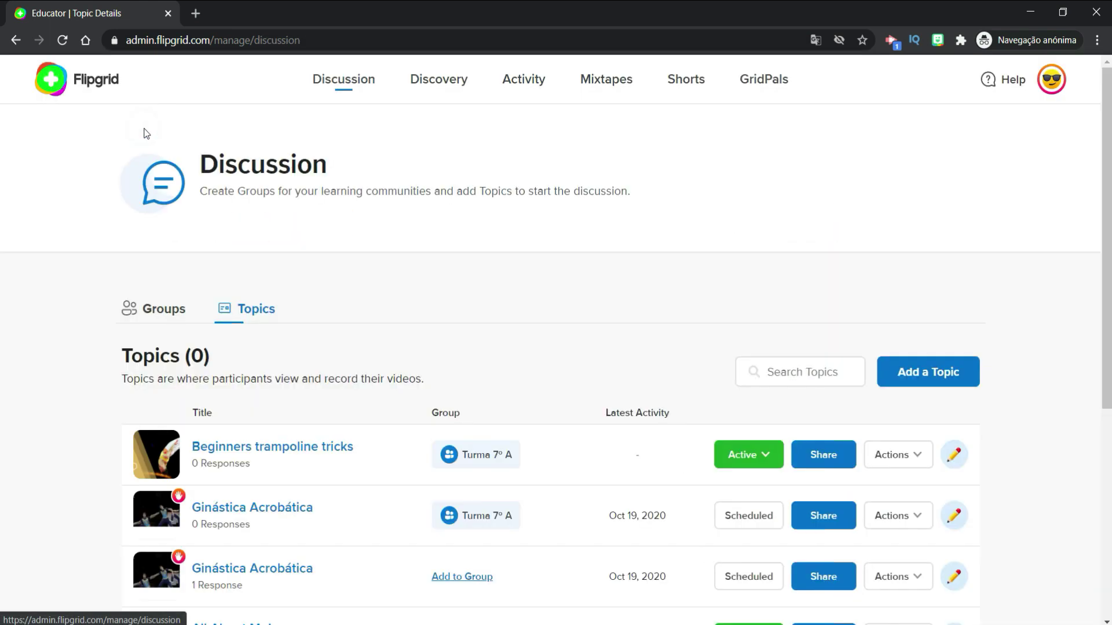
{"action": "scroll", "coordinate": [292, 202], "scroll_direction": "down", "scroll_amount": 3}
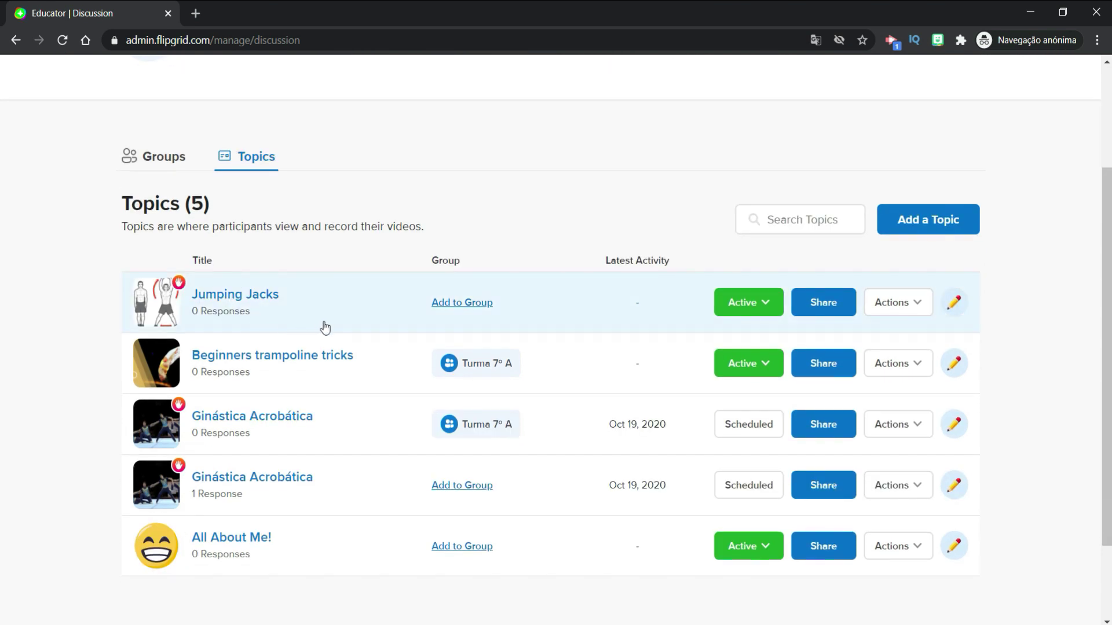
{"action": "left_click", "coordinate": [461, 303]}
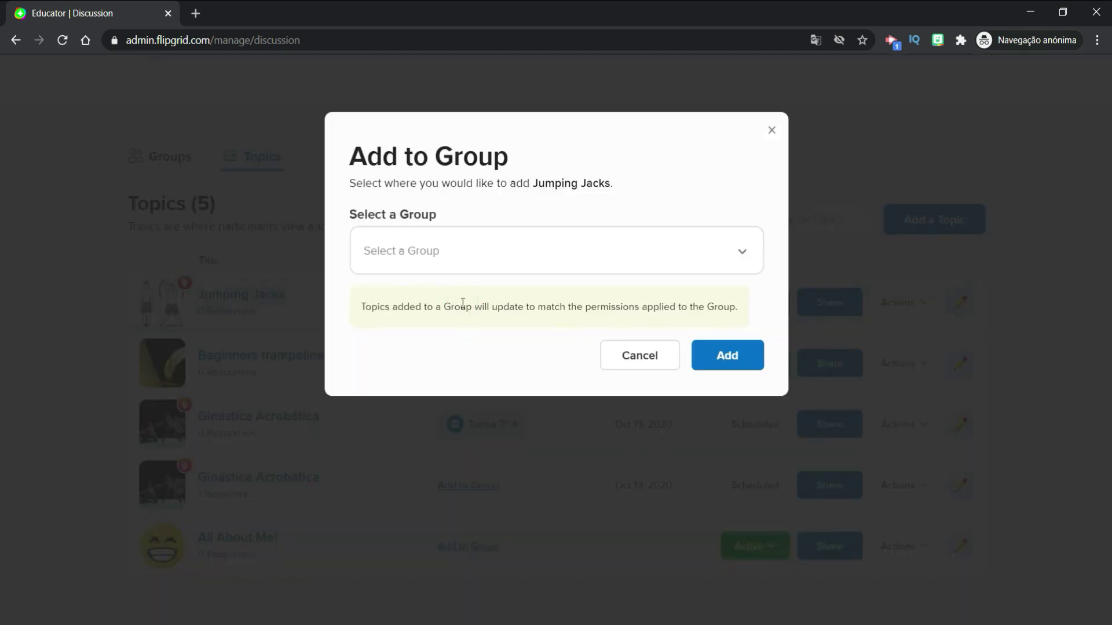
{"action": "left_click", "coordinate": [744, 252]}
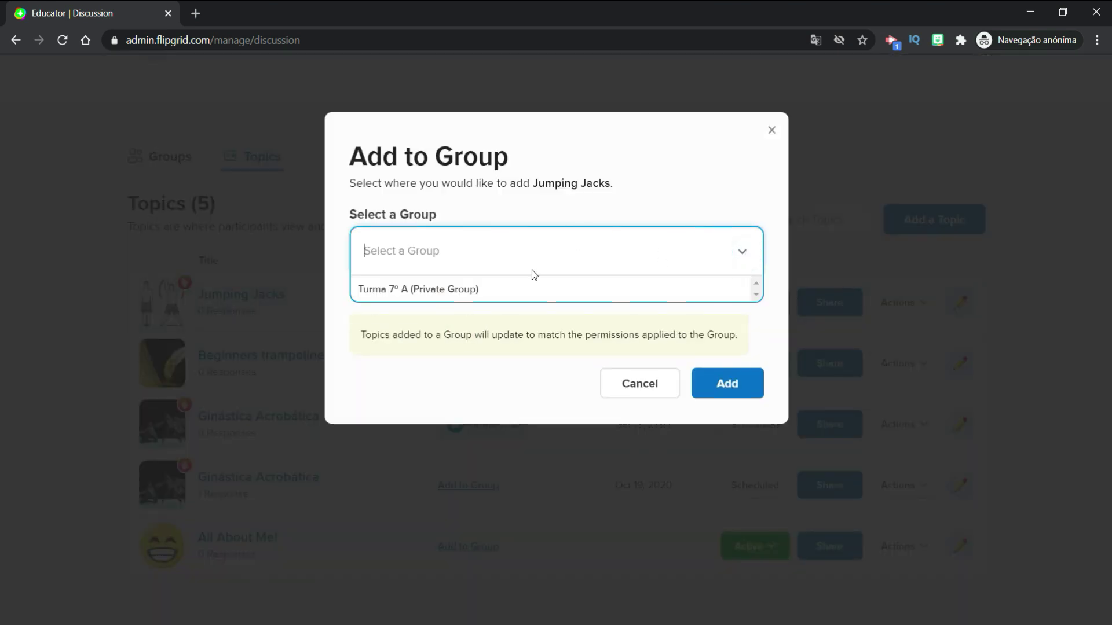
{"action": "left_click", "coordinate": [404, 289]}
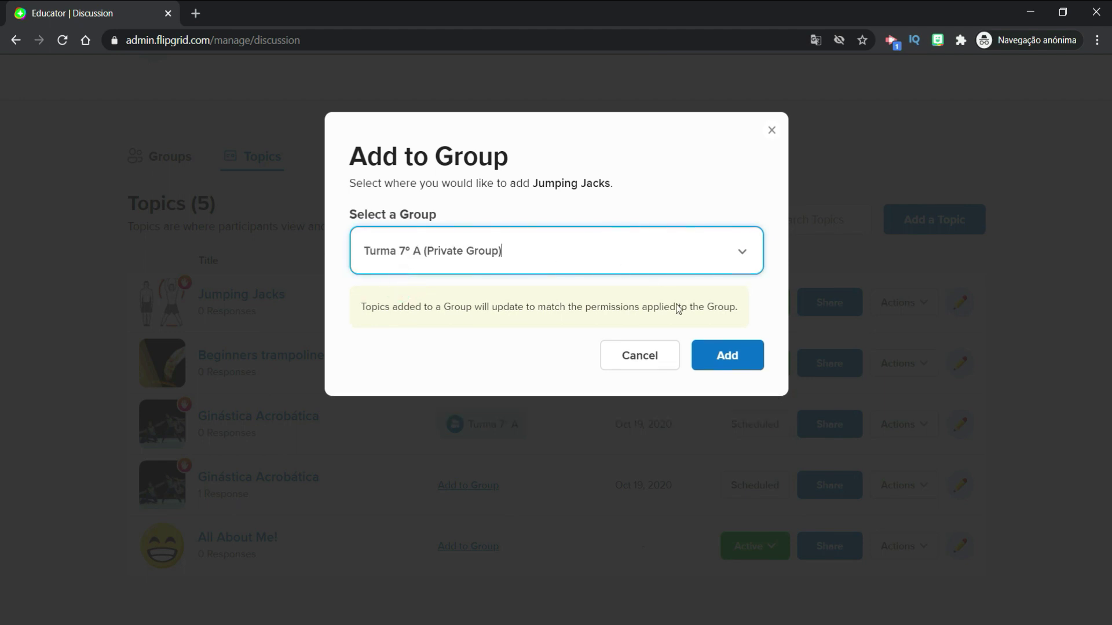
{"action": "left_click", "coordinate": [739, 363]}
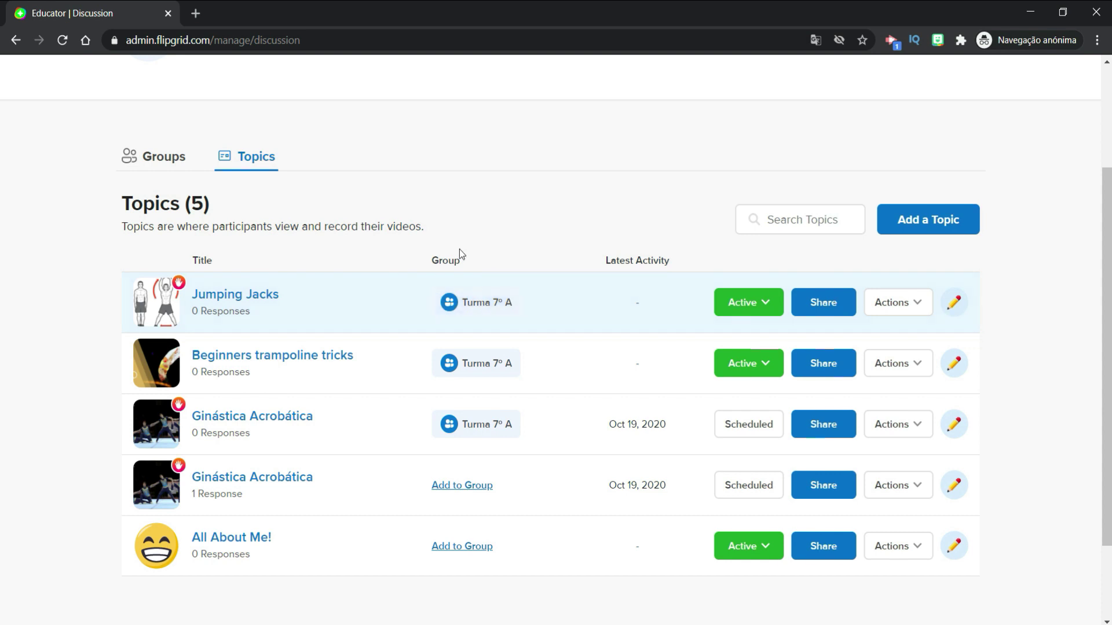
Open the Turma 7º A group and look over its list of topics
{"action": "left_click", "coordinate": [173, 157]}
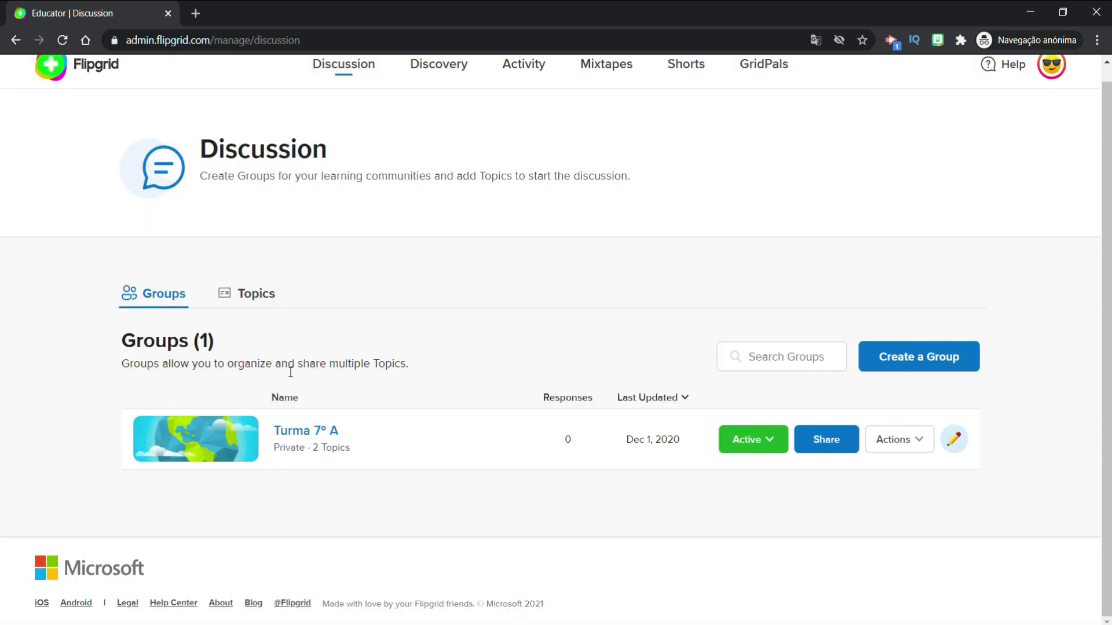
{"action": "left_click", "coordinate": [296, 433]}
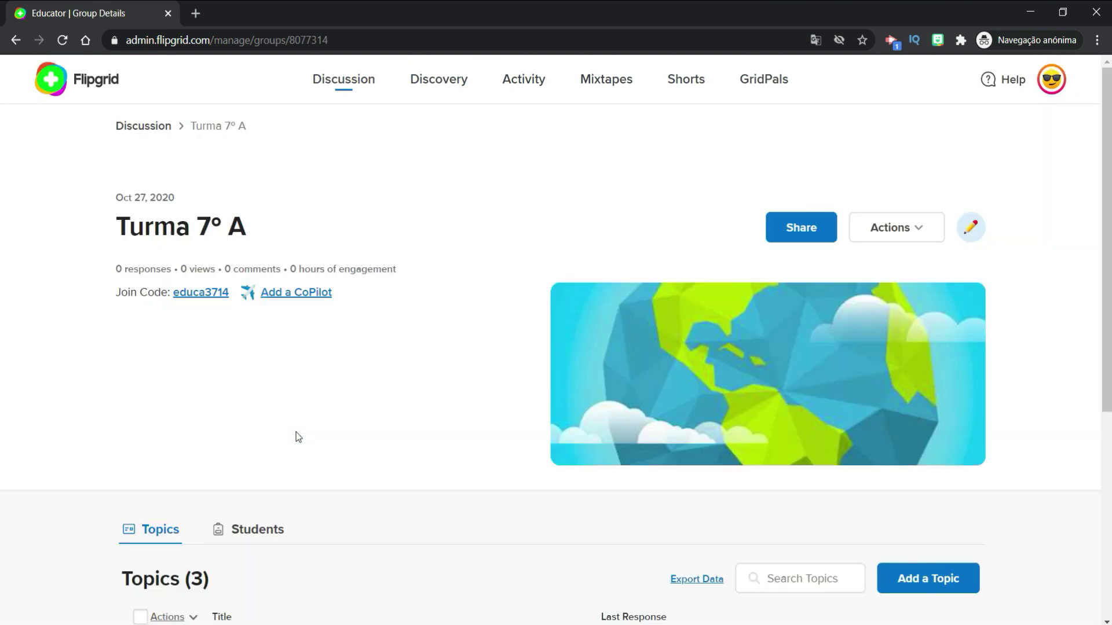
{"action": "scroll", "coordinate": [296, 434], "scroll_direction": "down", "scroll_amount": 4}
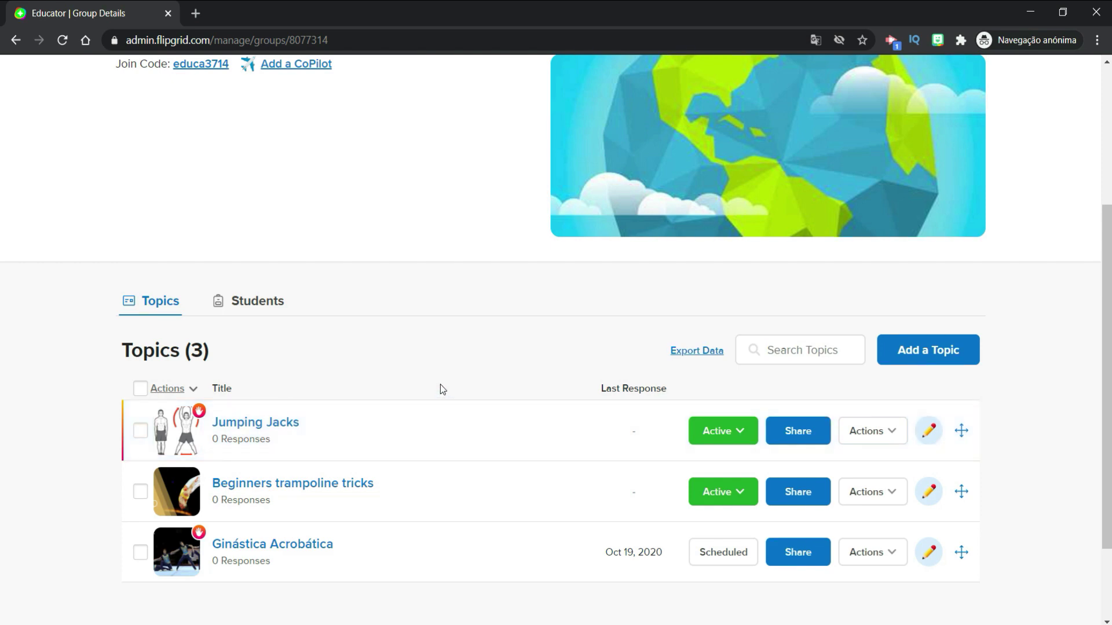
Open the student response in the Ginástica Acrobática topic and pause its video after a few seconds
{"action": "scroll", "coordinate": [440, 385], "scroll_direction": "up", "scroll_amount": 1}
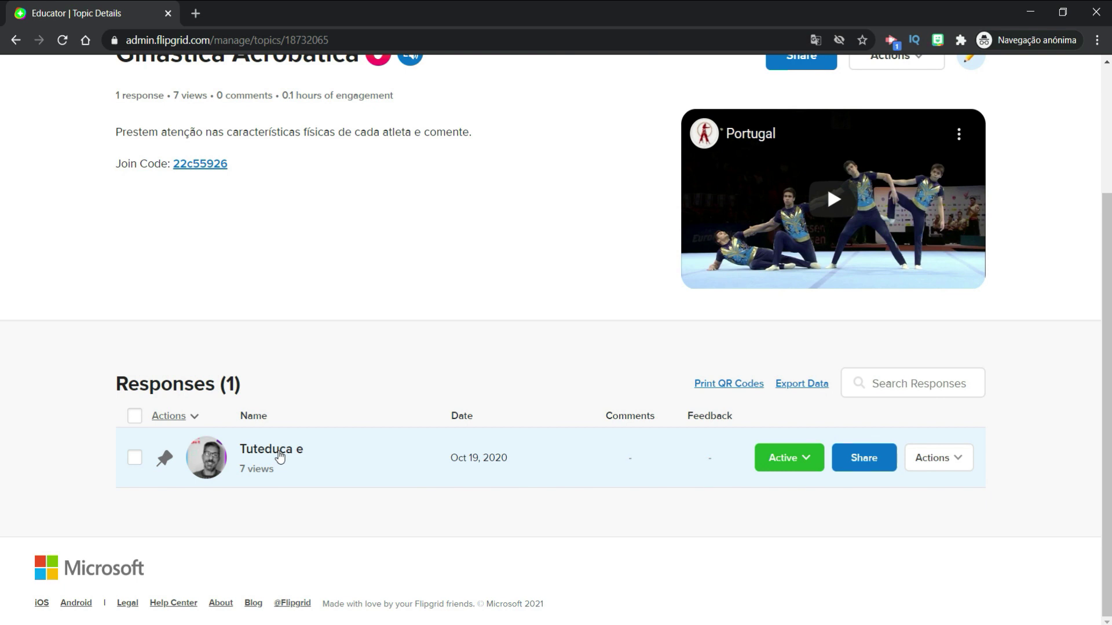
{"action": "left_click", "coordinate": [279, 457]}
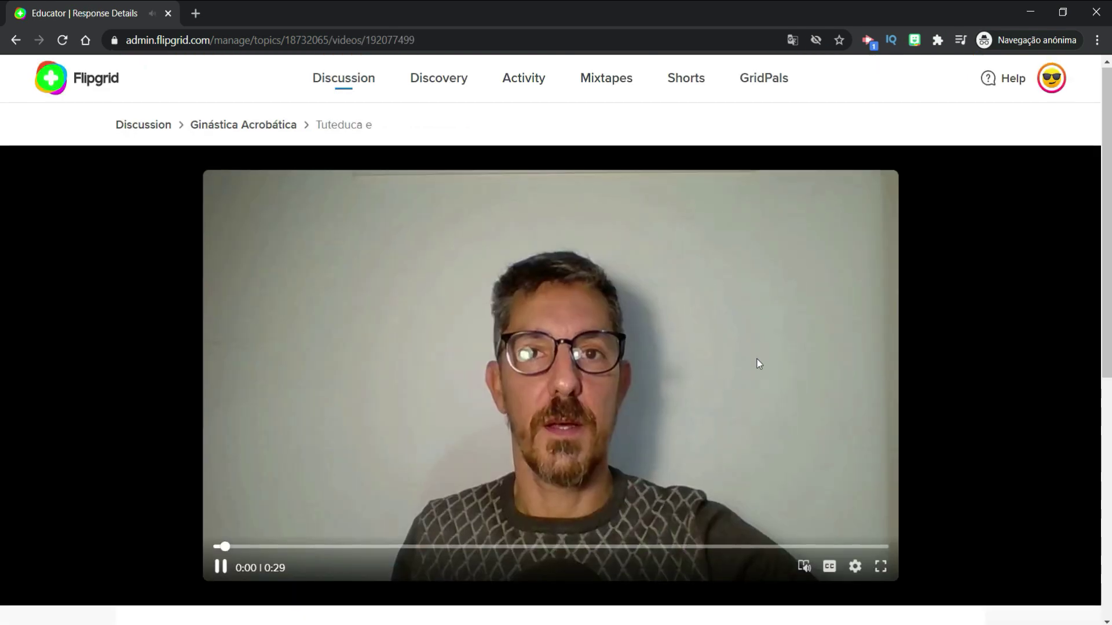
{"action": "scroll", "coordinate": [757, 359], "scroll_direction": "down", "scroll_amount": 1}
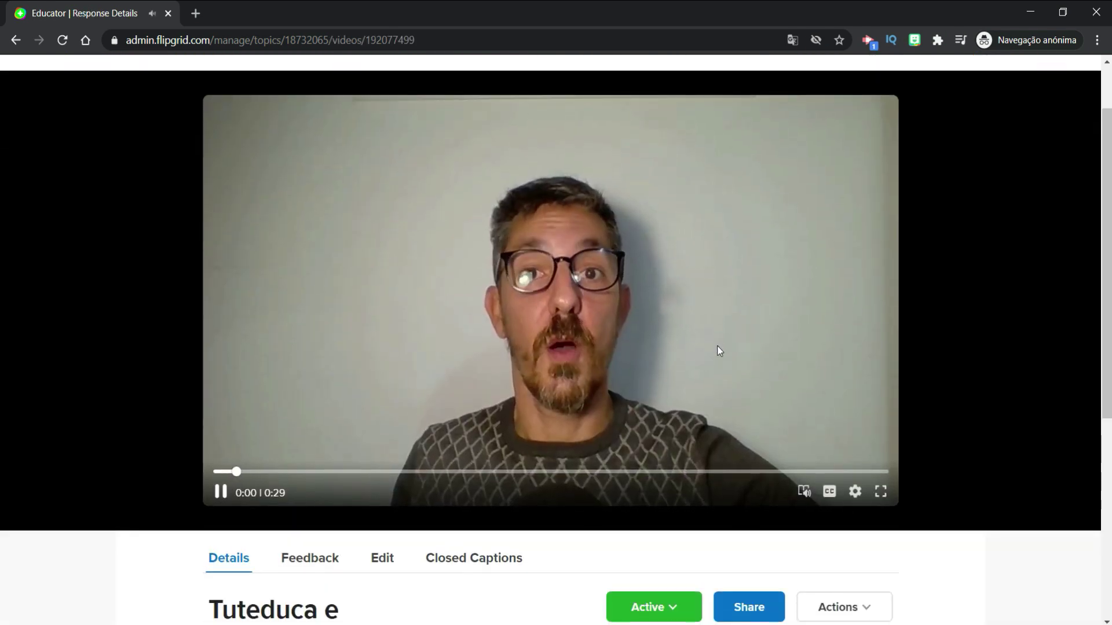
{"action": "left_click", "coordinate": [218, 493]}
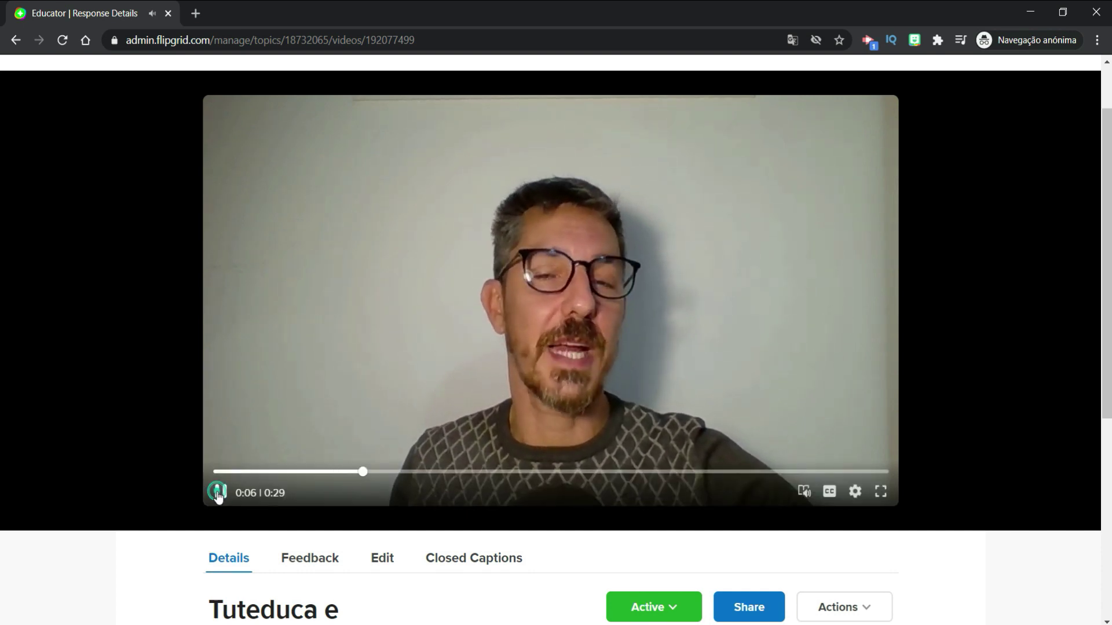
Review the response's details and comment area, and show its feedback section with the grading rubric
{"action": "scroll", "coordinate": [238, 368], "scroll_direction": "down", "scroll_amount": 3}
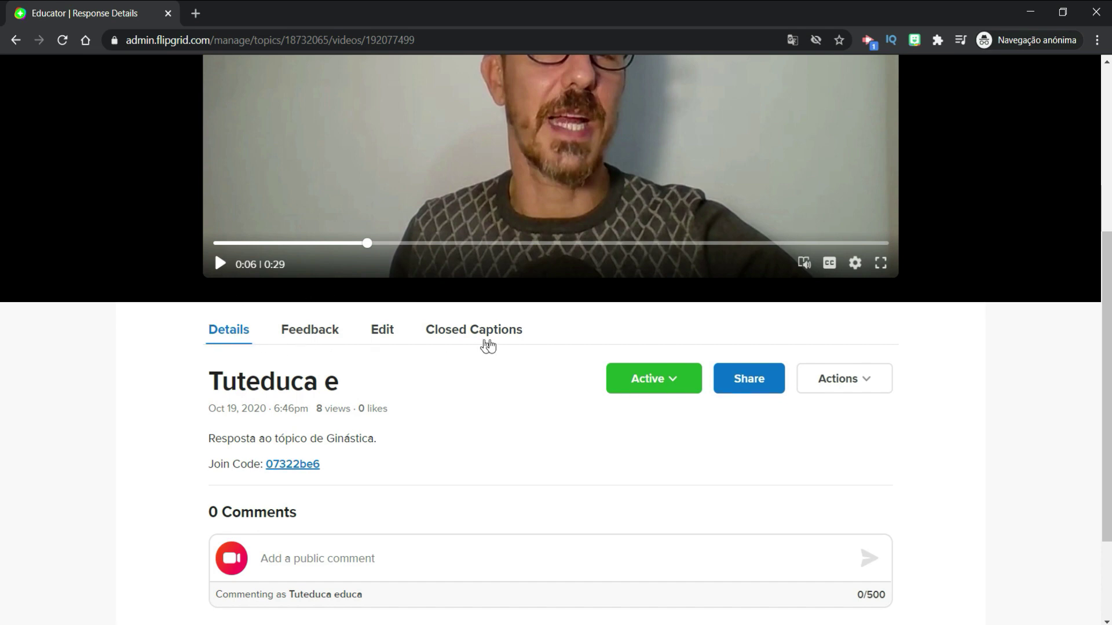
{"action": "scroll", "coordinate": [347, 348], "scroll_direction": "down", "scroll_amount": 1}
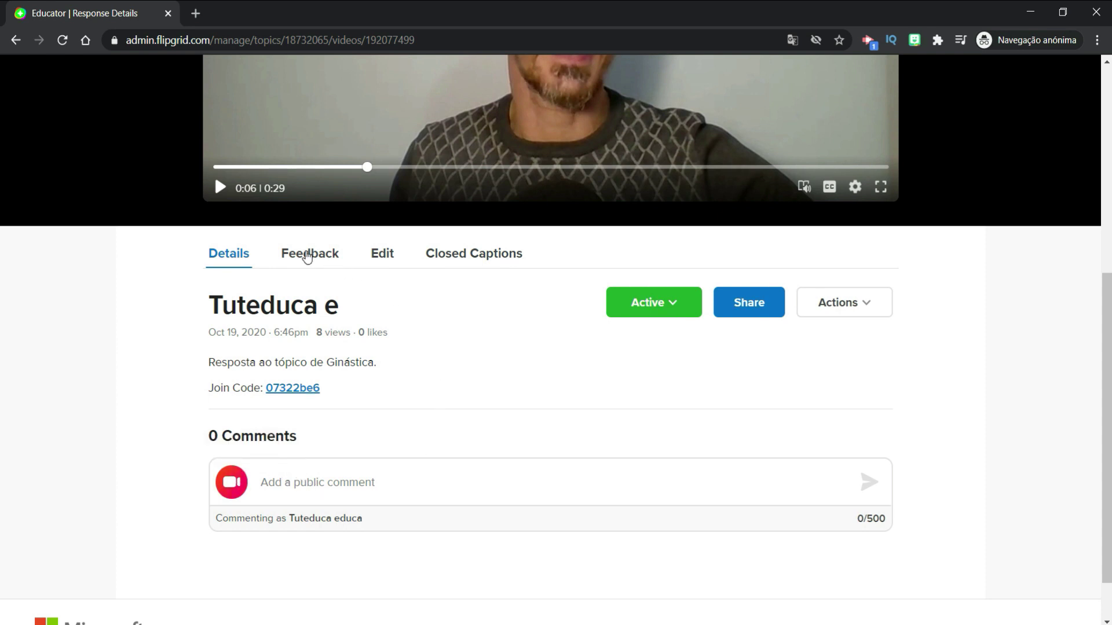
{"action": "left_click", "coordinate": [307, 255]}
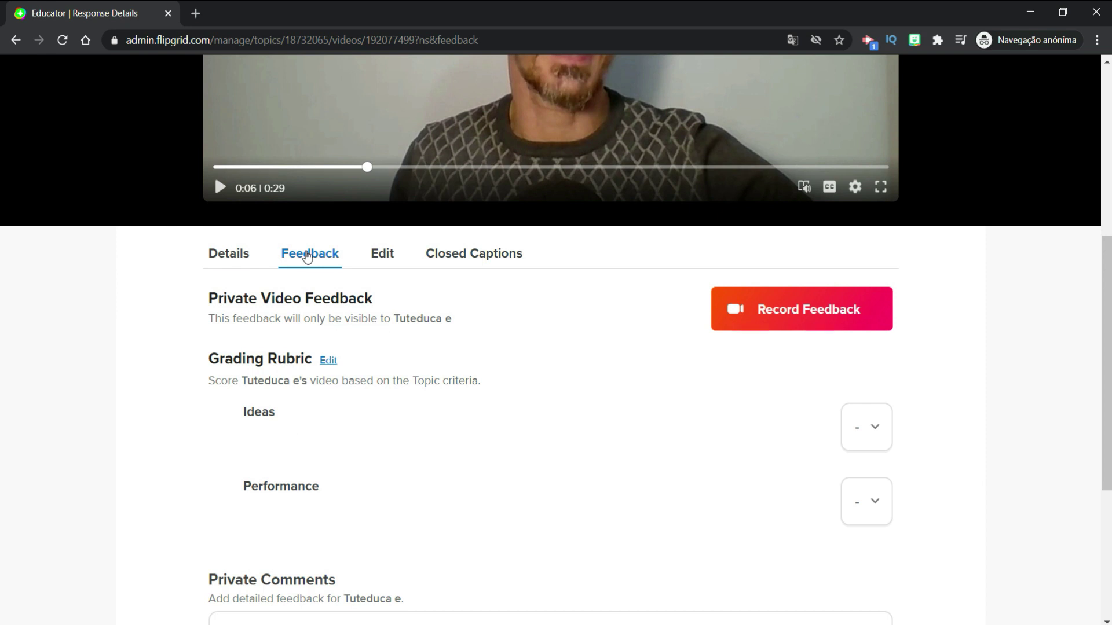